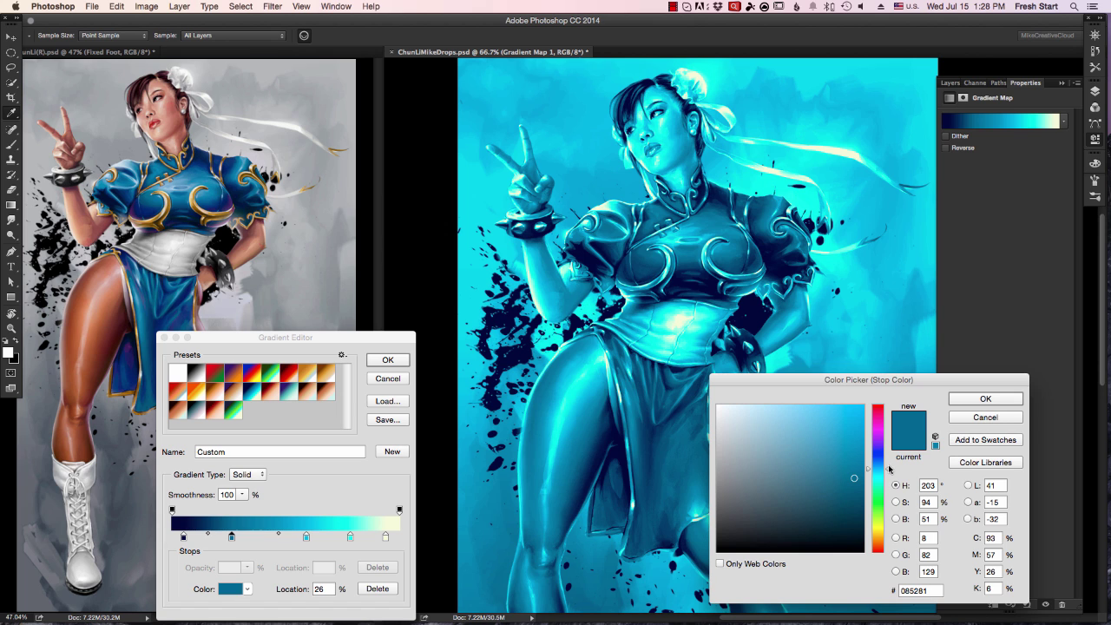
Step: Recolour the gradient stop at 26% to a deeper blue, hex 0844b1
left_click_drag(888, 471, 887, 468)
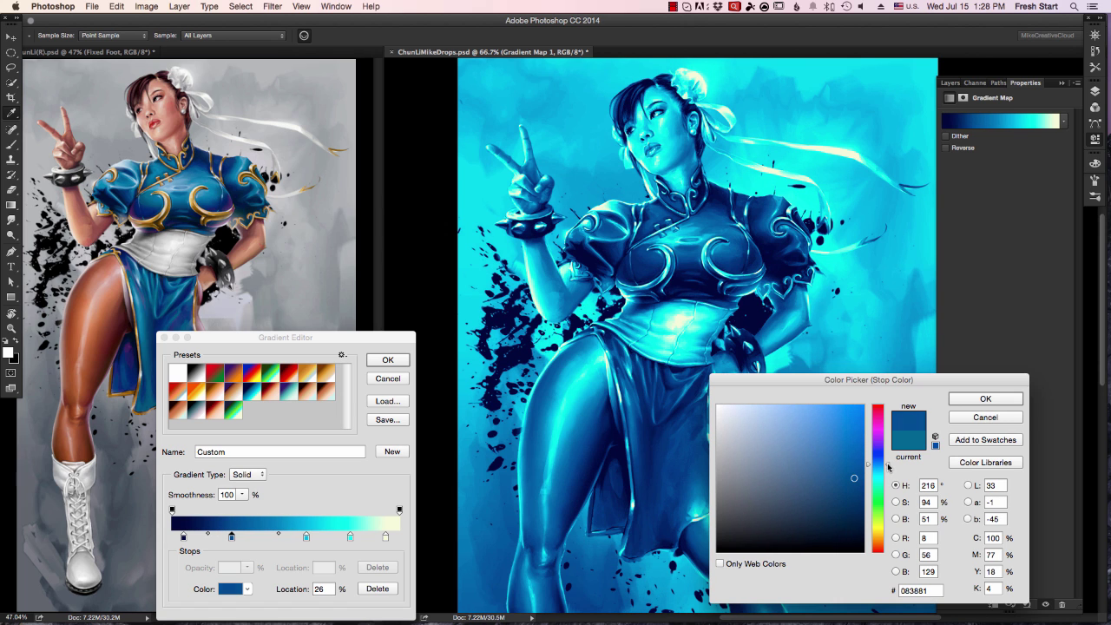
left_click(858, 451)
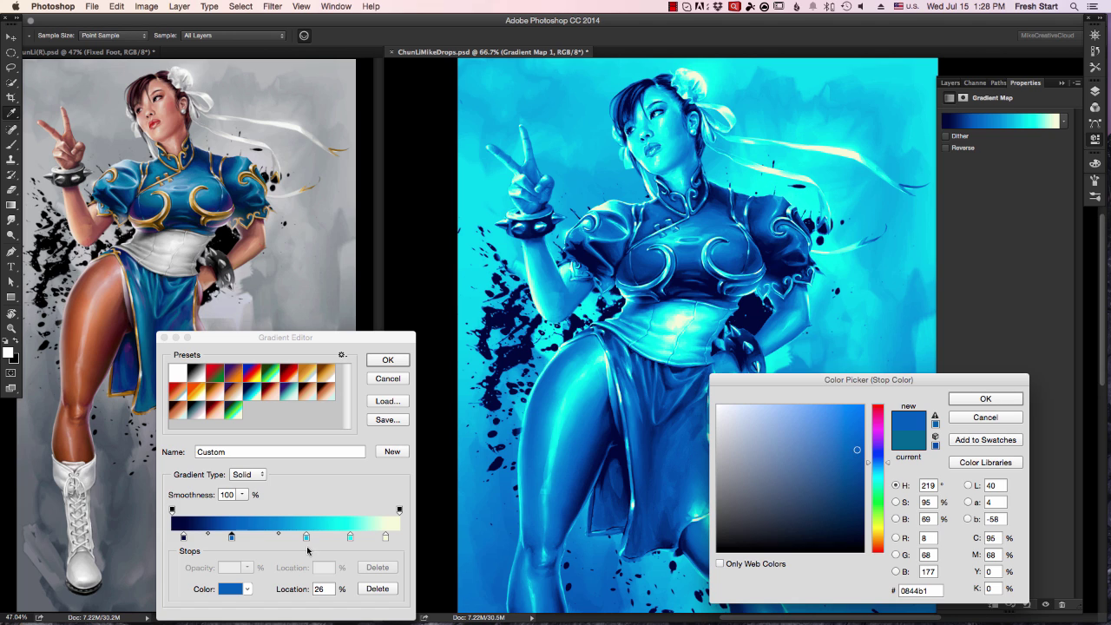
left_click(984, 399)
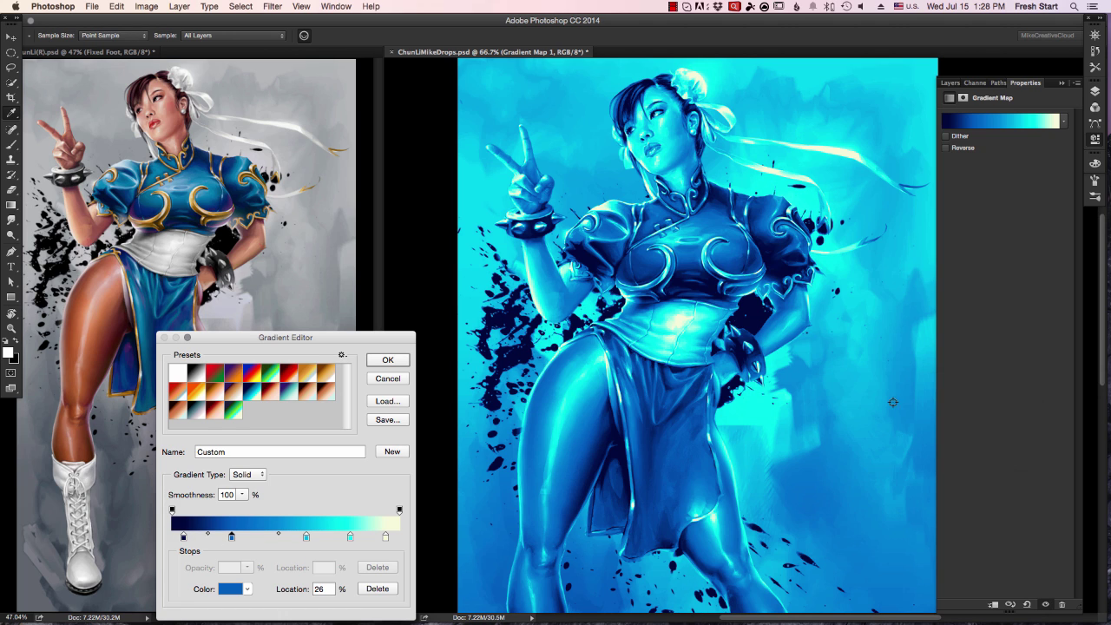
Step: Shift the three darkest gradient stops to locations 4%, 25% and 54%
left_click(183, 536)
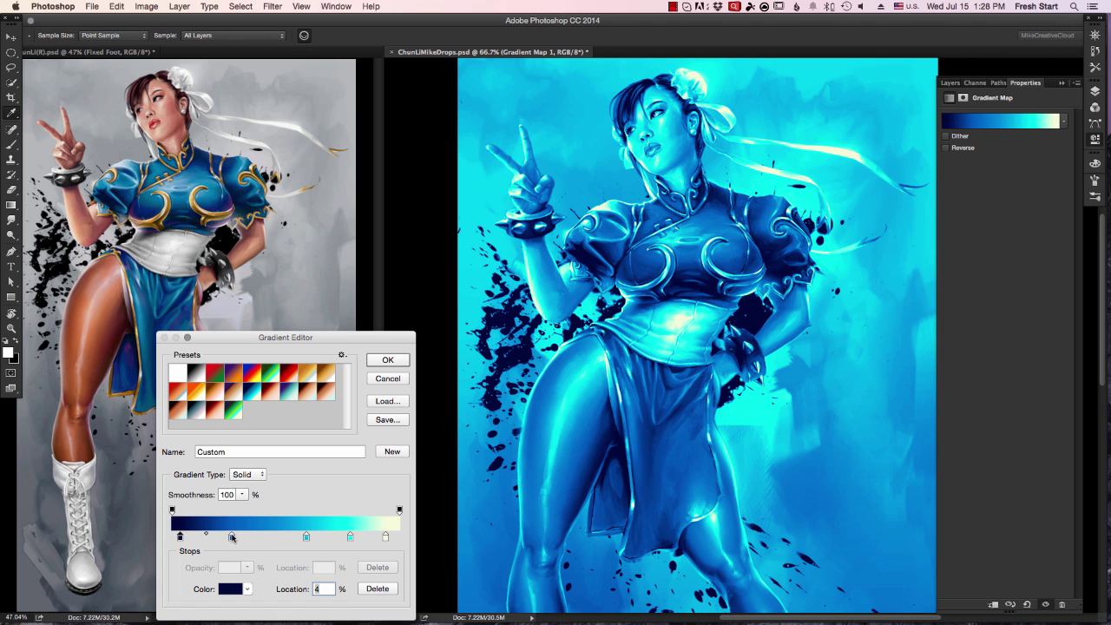
left_click_drag(232, 537, 229, 538)
left_click_drag(306, 538, 228, 539)
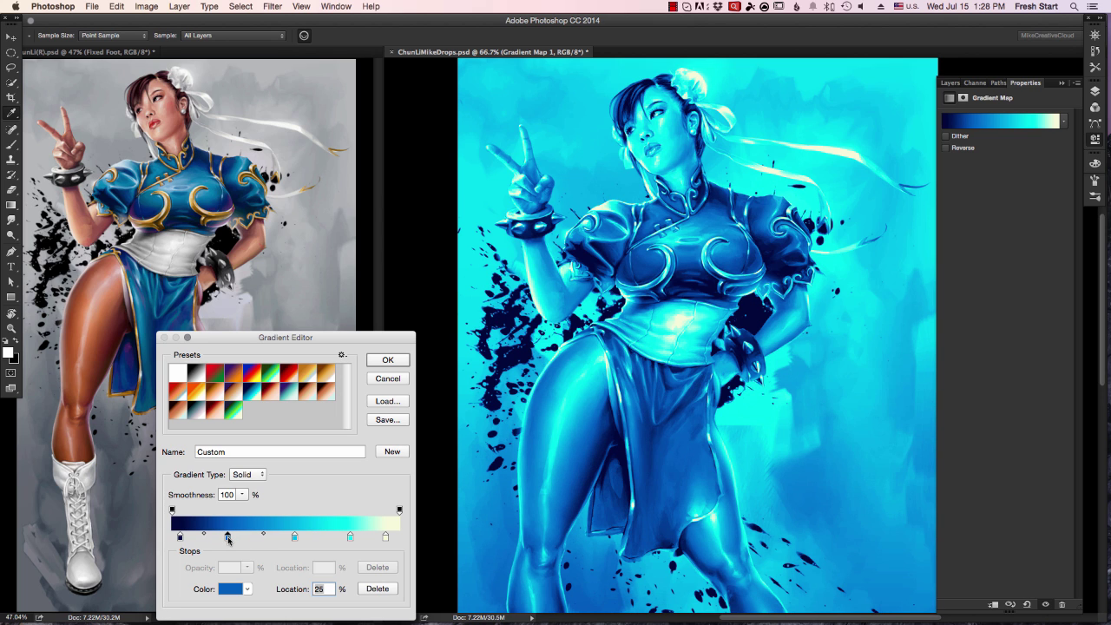
Step: Recolour the gradient stop at 54% to a softer sky blue, hex 40abe8
double_click(294, 537)
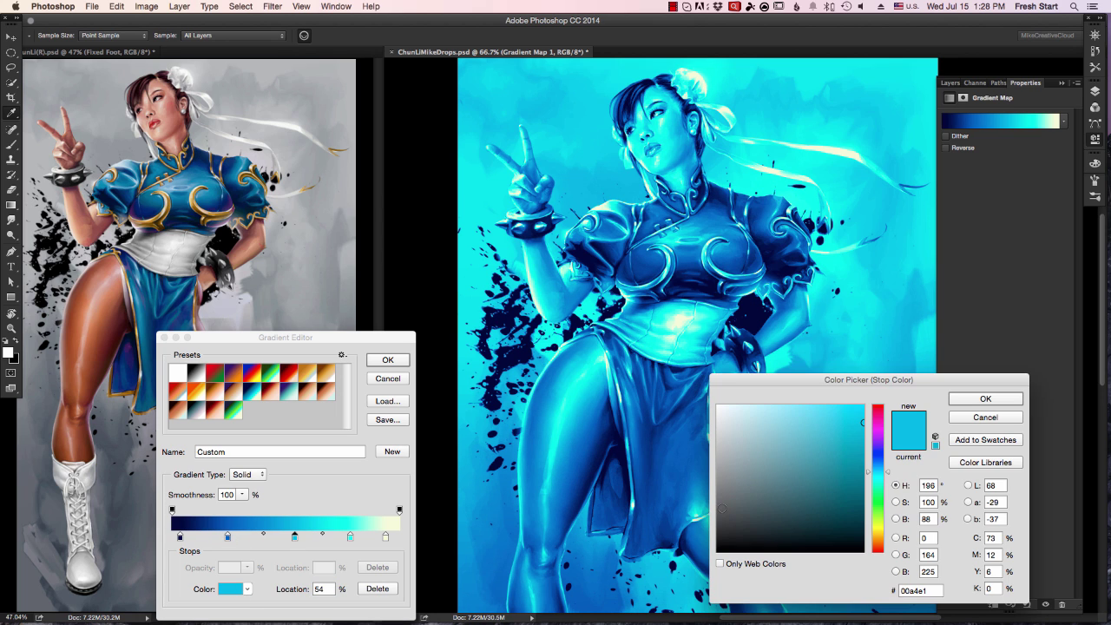
left_click_drag(886, 473, 887, 475)
mouse_move(839, 422)
left_mouse_down()
mouse_move(809, 428)
mouse_move(819, 422)
mouse_move(802, 417)
left_mouse_up()
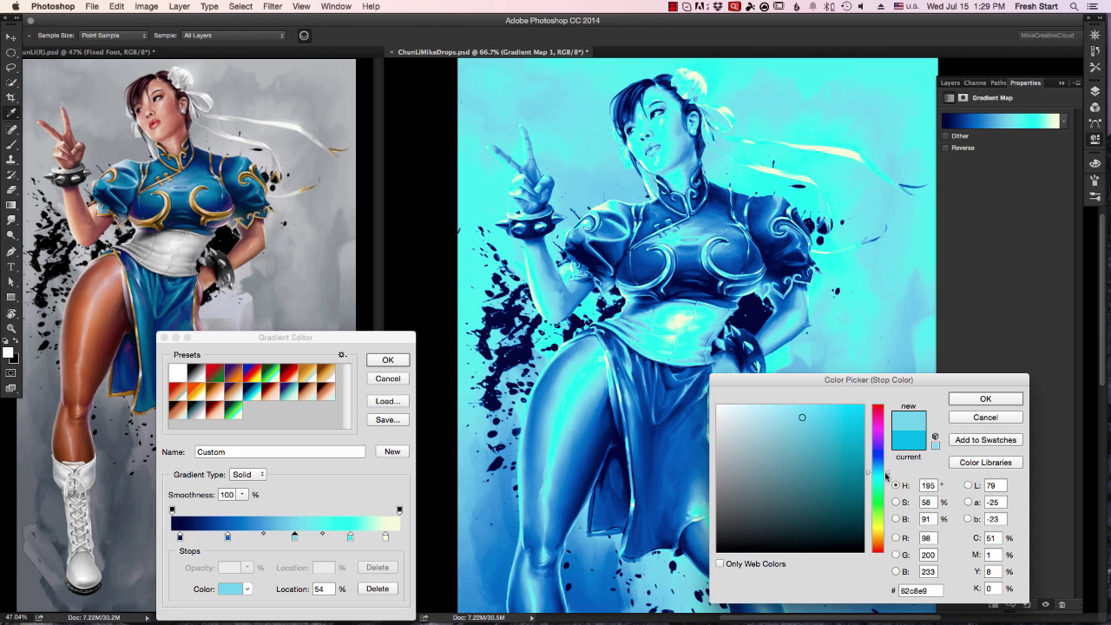
left_click_drag(886, 474, 887, 472)
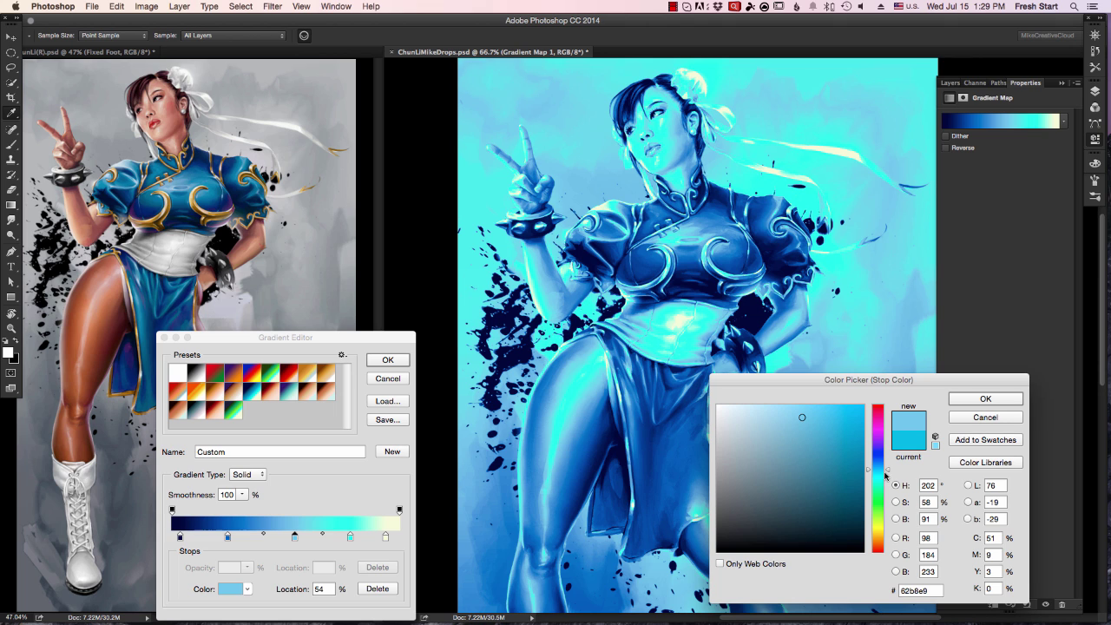
left_click_drag(820, 418, 824, 418)
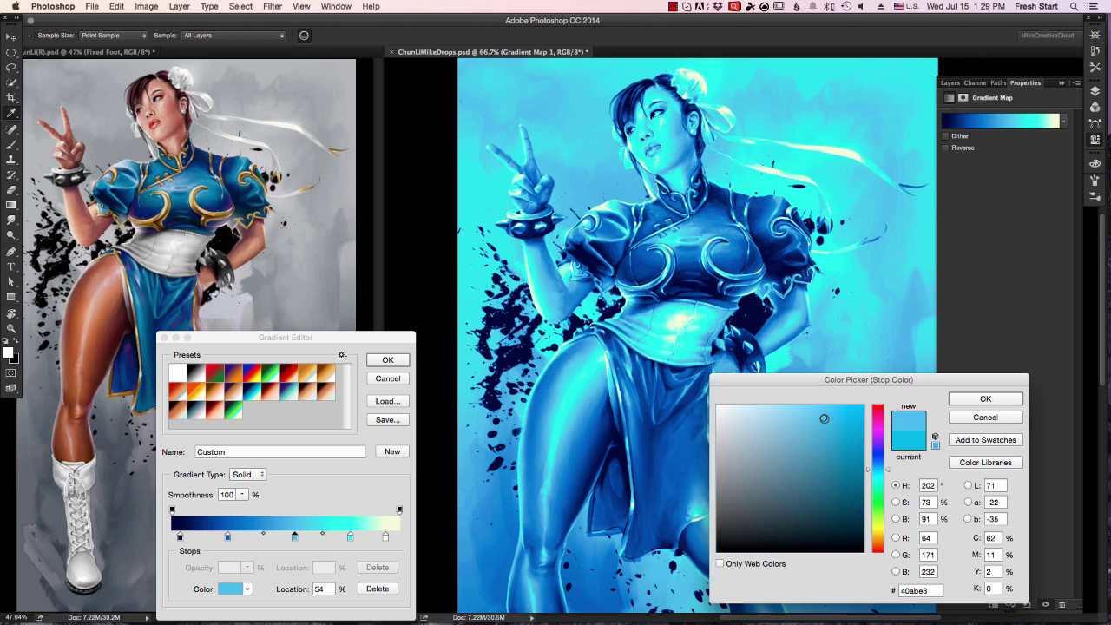
left_click(985, 399)
Step: Recolour the bright cyan gradient stop at 78% to a pale, desaturated turquoise, close to hex 8bdcd5
left_click(351, 537)
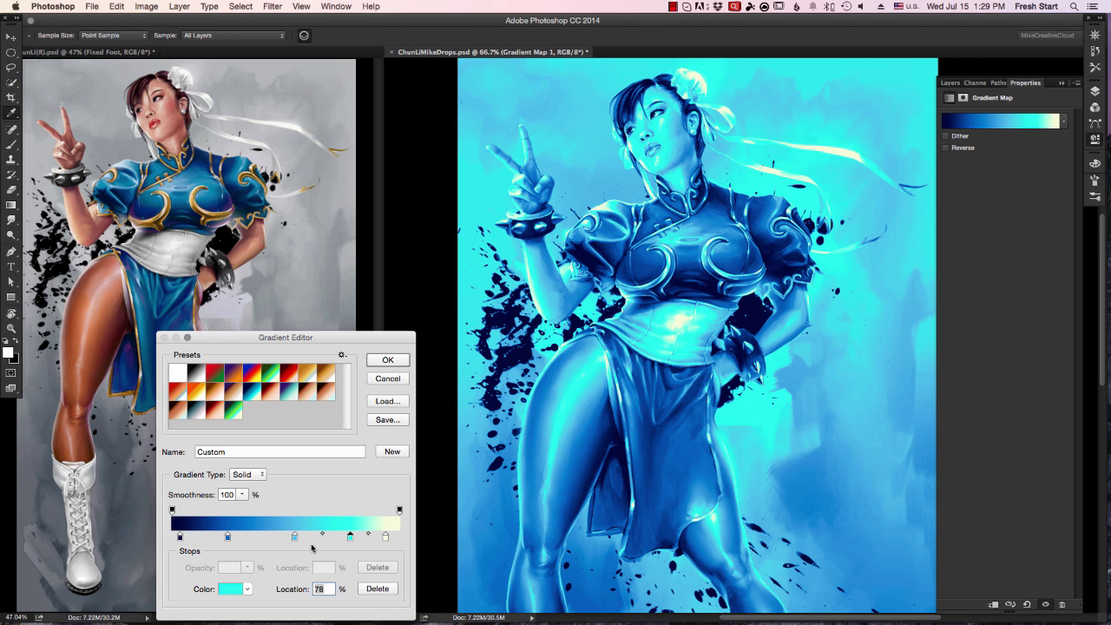
left_click(239, 591)
left_click(770, 426)
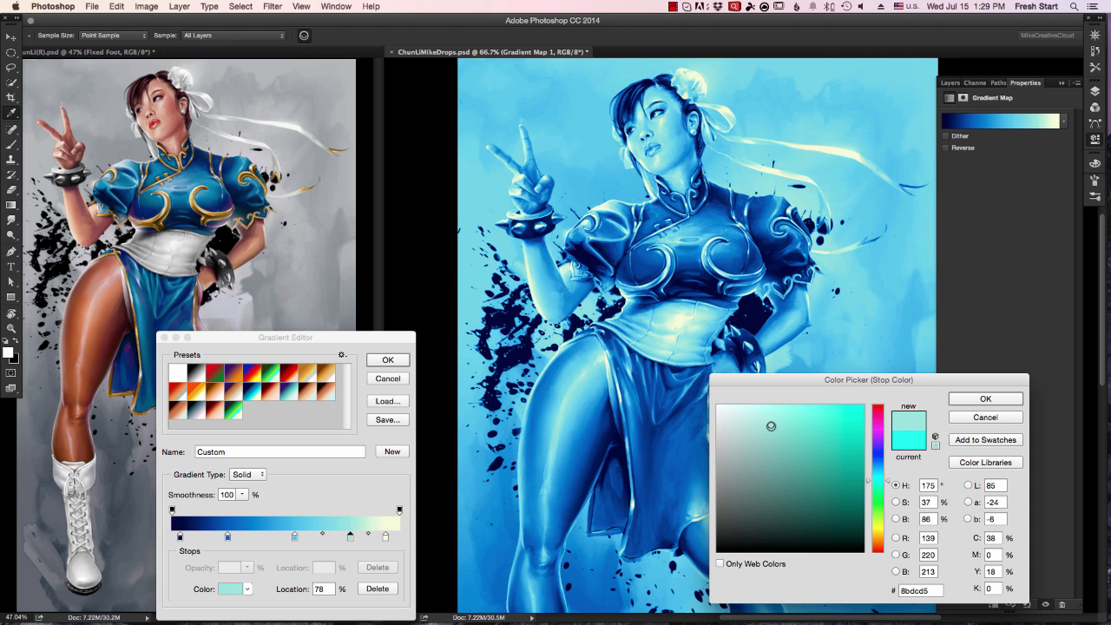
left_click_drag(770, 426, 762, 428)
key("Return")
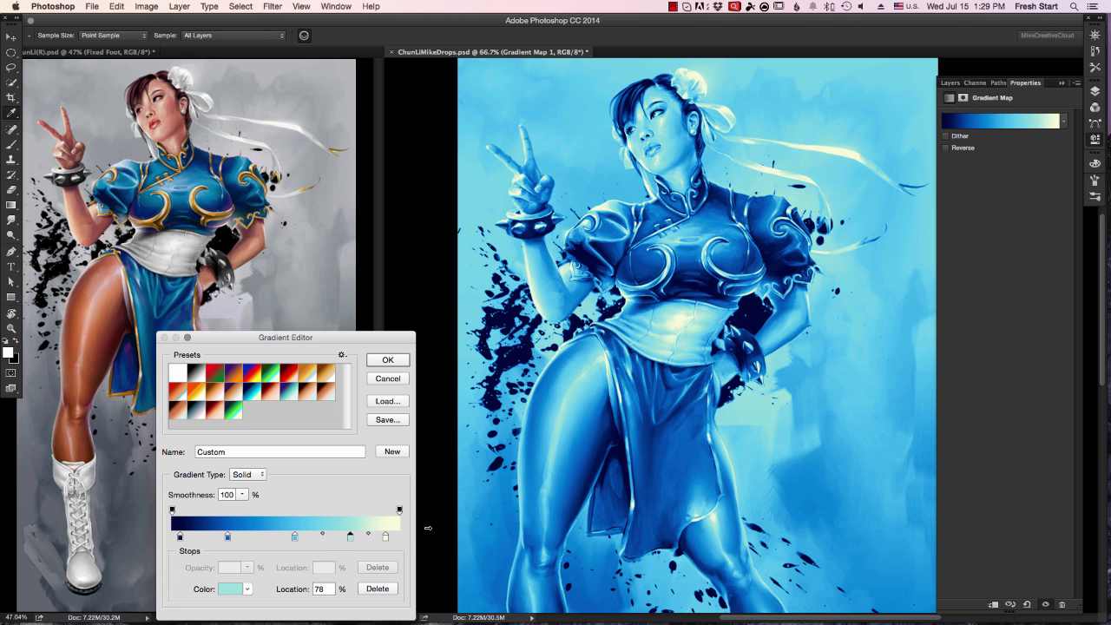
Step: Move the pale turquoise stop to about 72% and the sky blue stop to 52%
left_click_drag(350, 536, 337, 539)
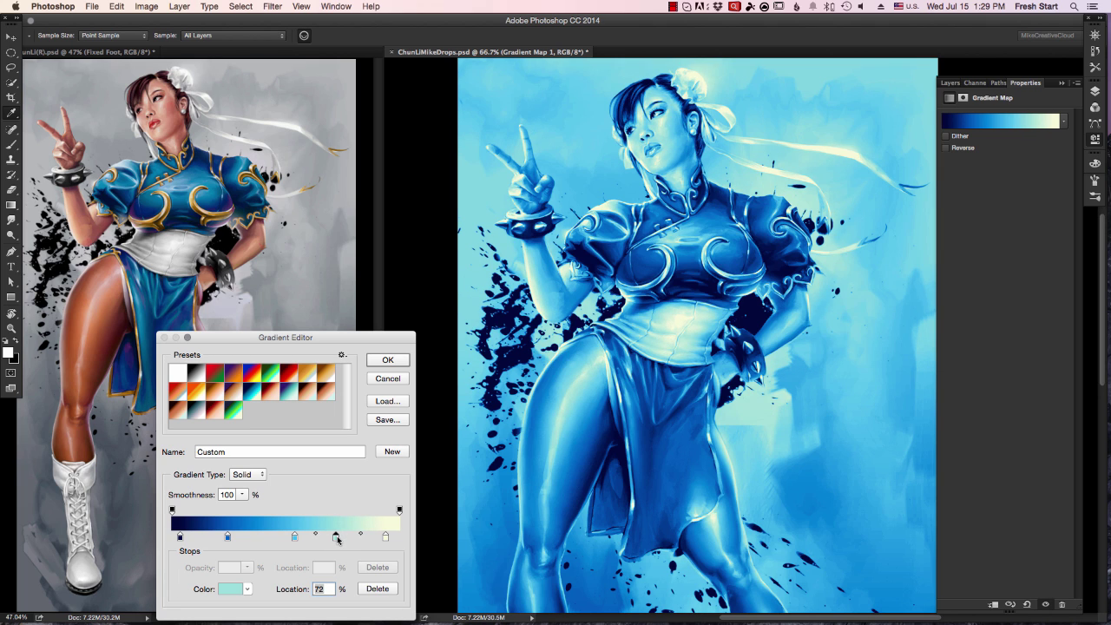
left_click(295, 537)
left_click_drag(294, 538, 291, 540)
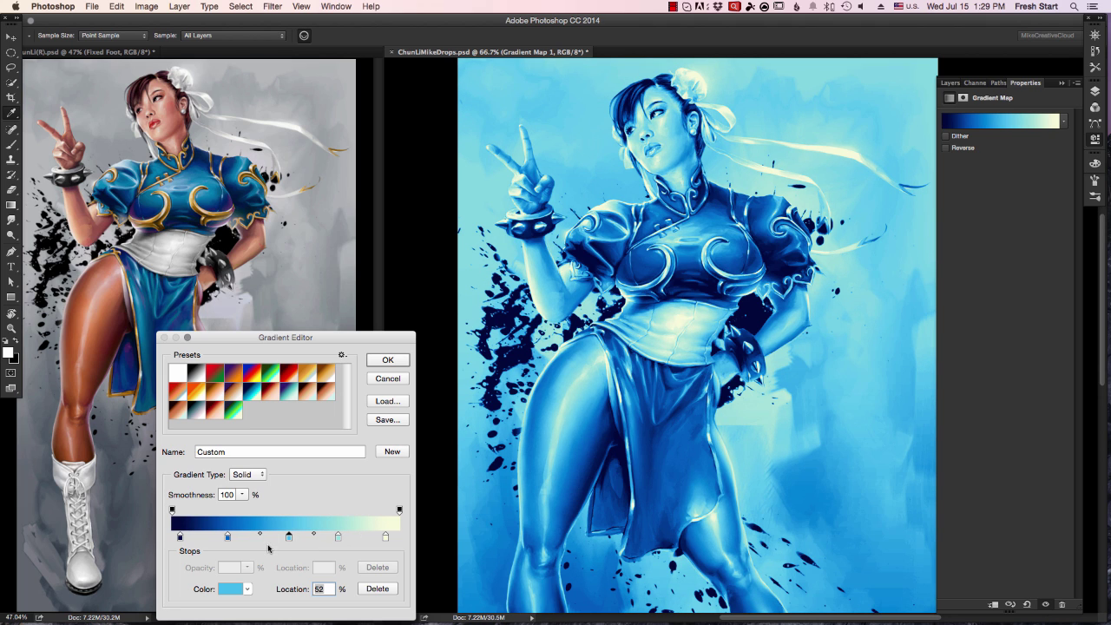
Step: Recolour the lightest gradient stop at 94% to a pale lilac, close to hex ddb9f4
double_click(385, 536)
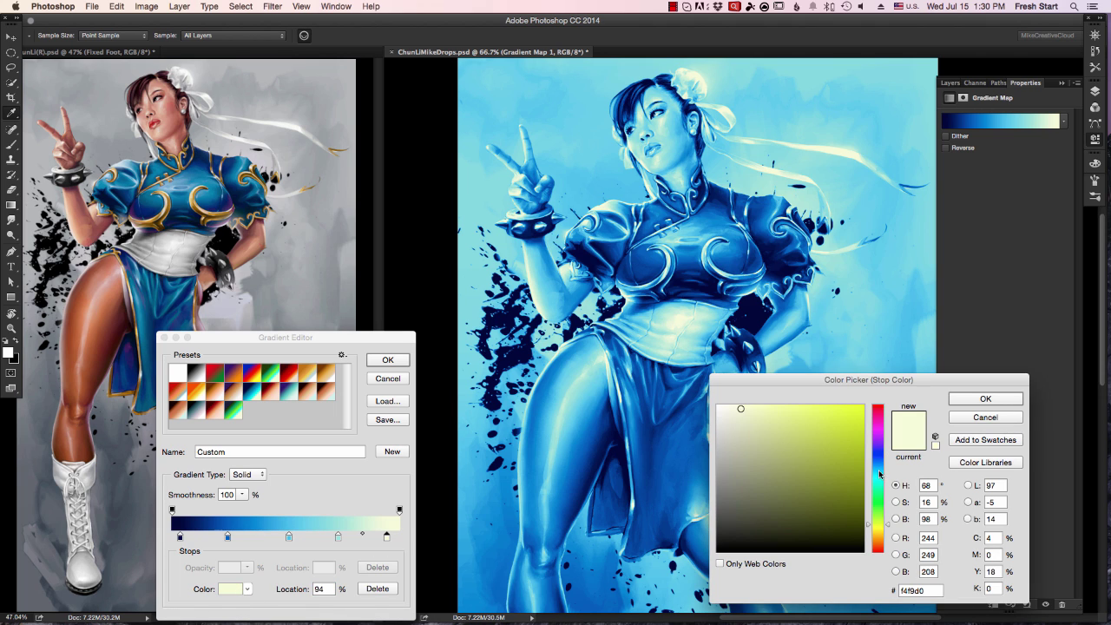
left_click(880, 468)
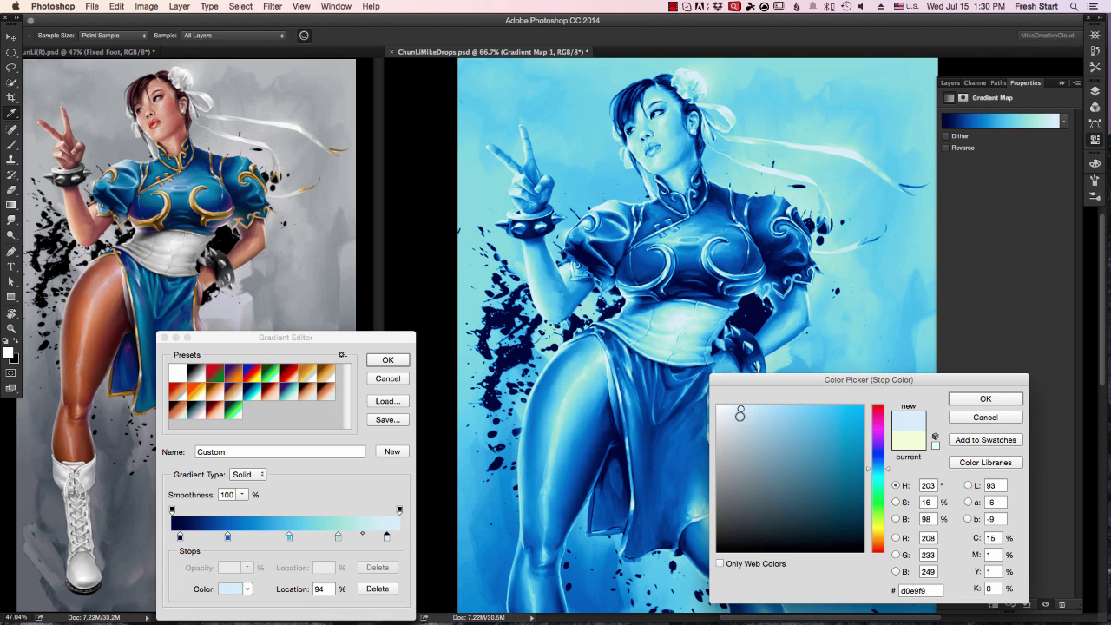
left_click(746, 410)
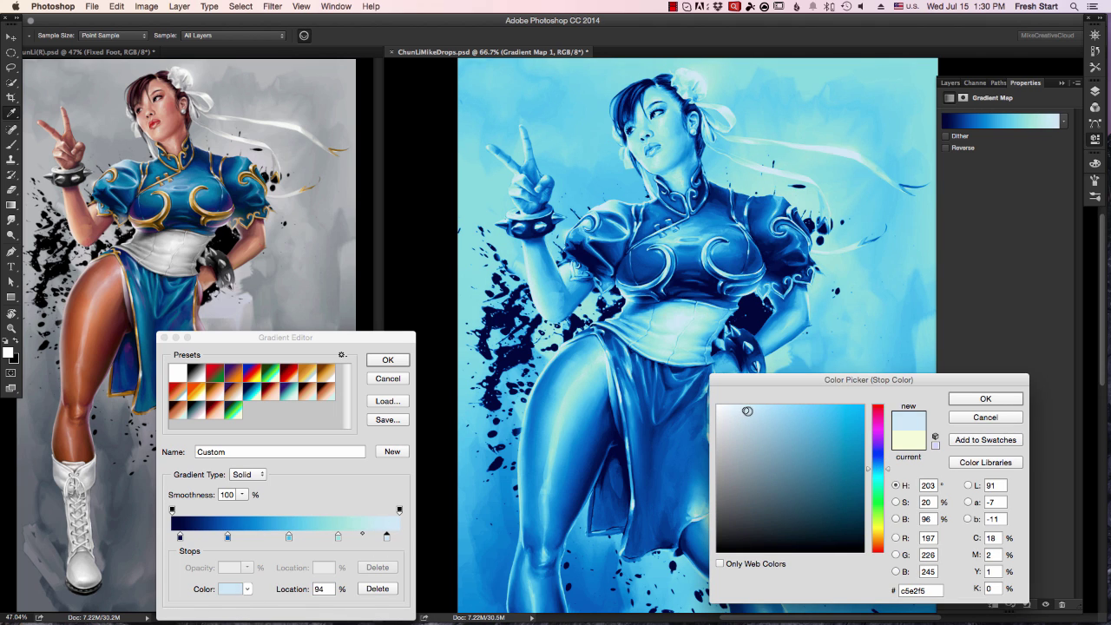
left_click(880, 439)
left_click(754, 412)
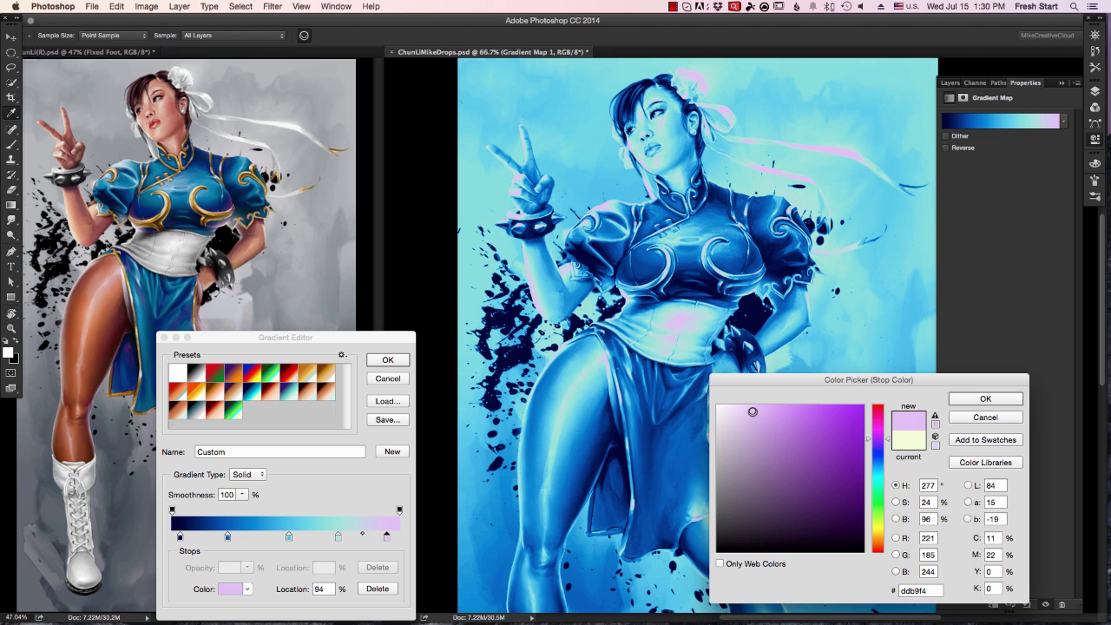
left_click_drag(754, 411, 756, 417)
left_click_drag(349, 337, 373, 351)
left_click(1012, 409)
Step: Name the gradient "Chun Li Blue" and apply the gradient edits
left_click(951, 83)
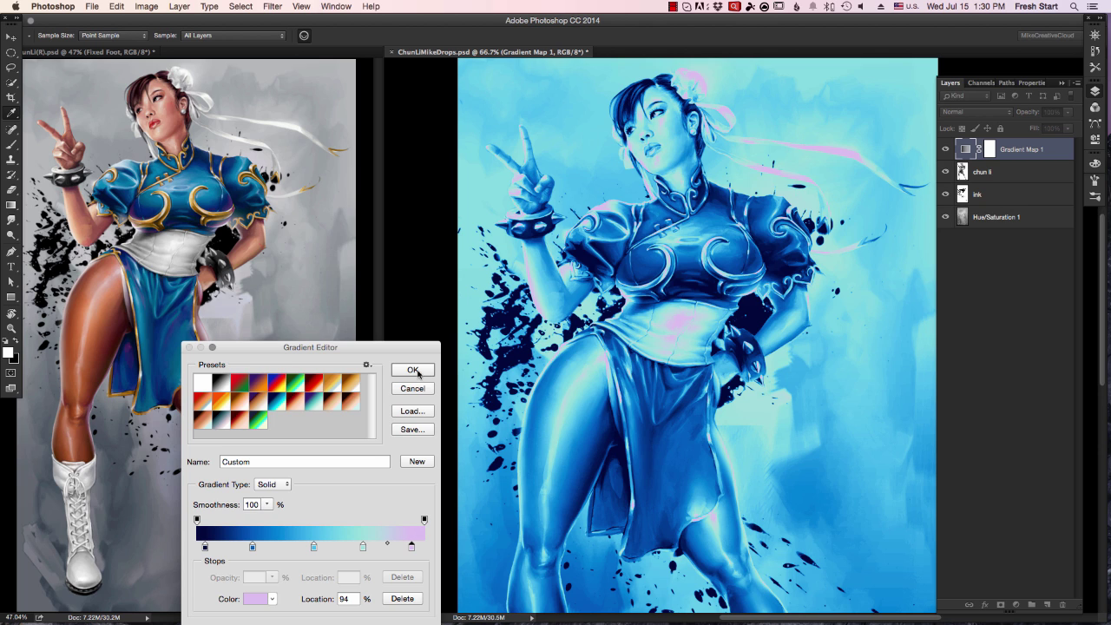
double_click(273, 461)
type("Chun Li Blue")
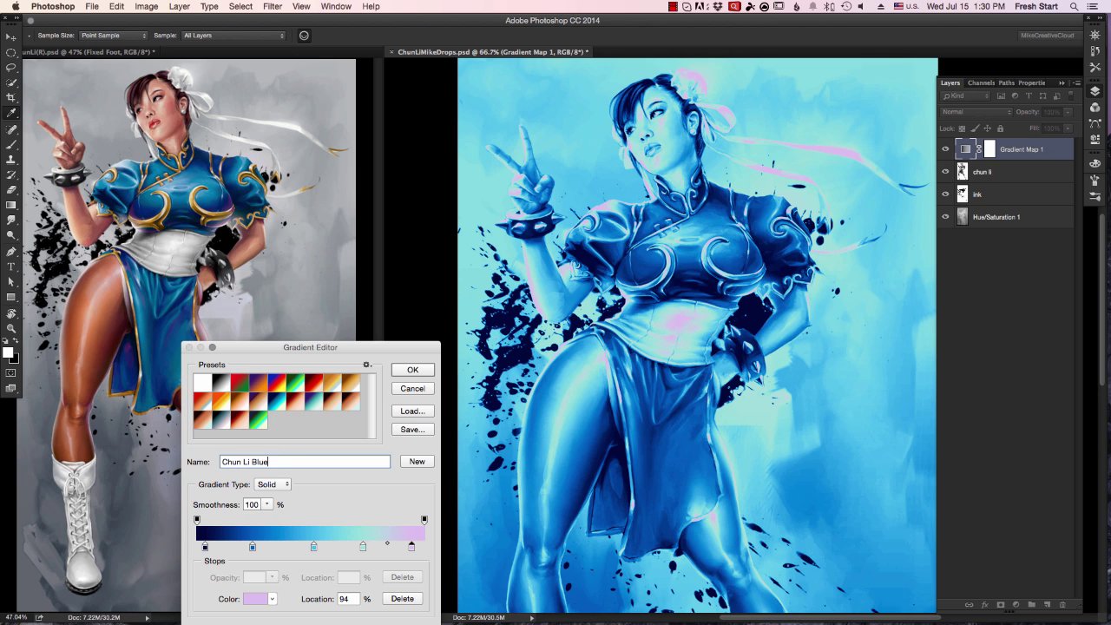
left_click(412, 369)
Step: Invert the Gradient Map 1 layer mask to black
left_click(990, 149)
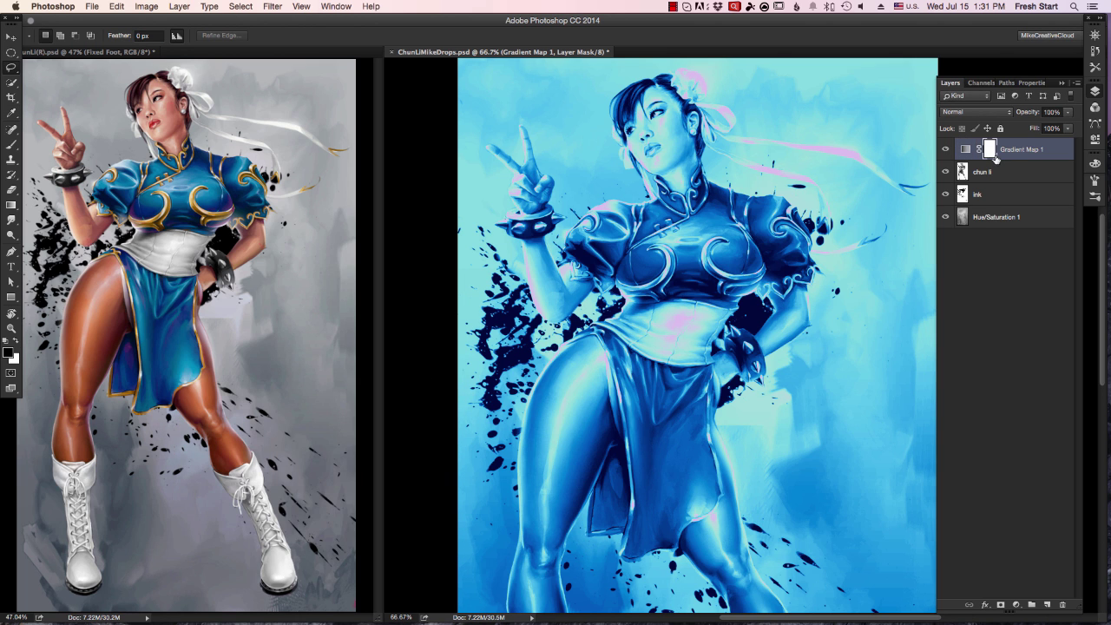
key("super+i")
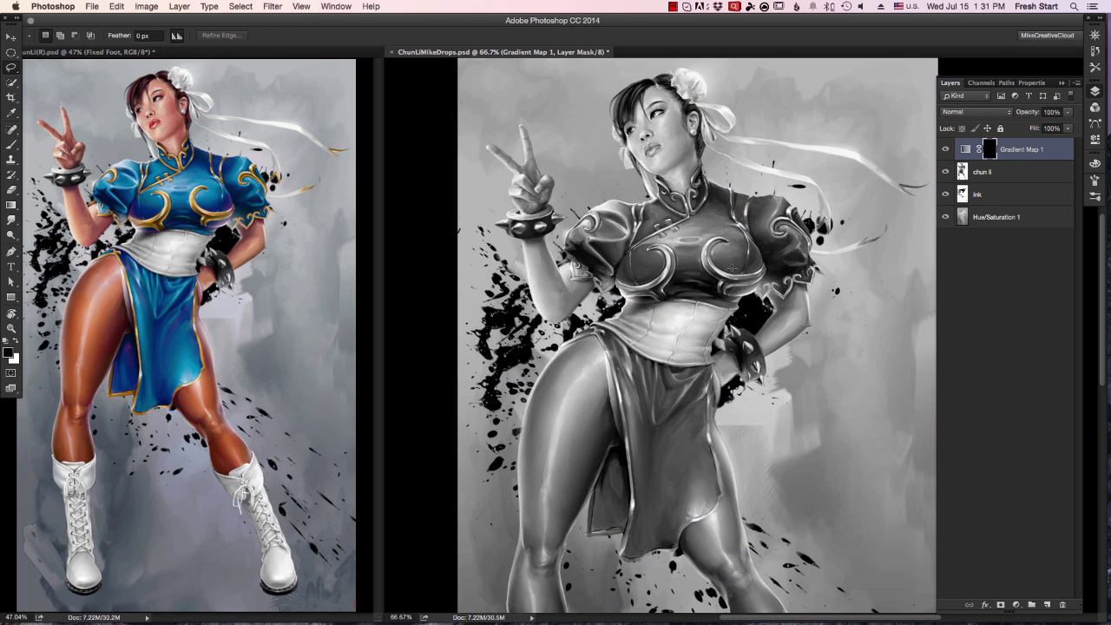
Step: Lasso the puffed sleeve and collar beside the raised hand, fill that area of the mask with white and deselect
key("super+plus")
key("super+plus")
key("super+minus")
left_click_drag(783, 351, 788, 408)
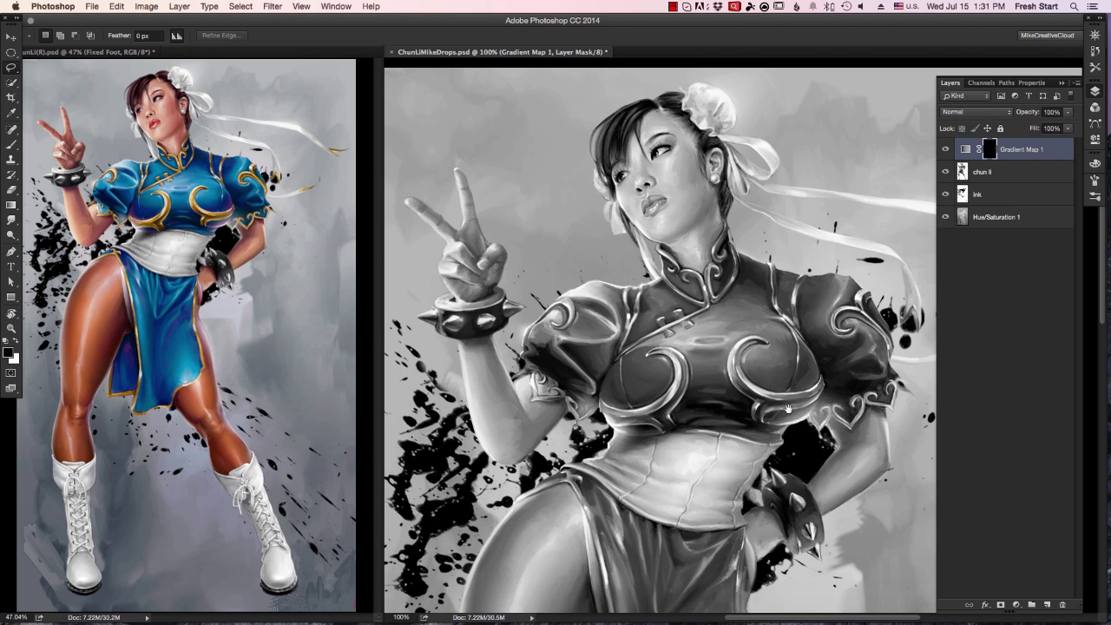
mouse_move(691, 274)
left_mouse_down()
mouse_move(668, 287)
mouse_move(664, 253)
mouse_move(699, 299)
mouse_move(629, 343)
mouse_move(636, 276)
mouse_move(586, 415)
mouse_move(534, 395)
mouse_move(538, 369)
mouse_move(525, 351)
mouse_move(554, 319)
mouse_move(632, 291)
left_mouse_up()
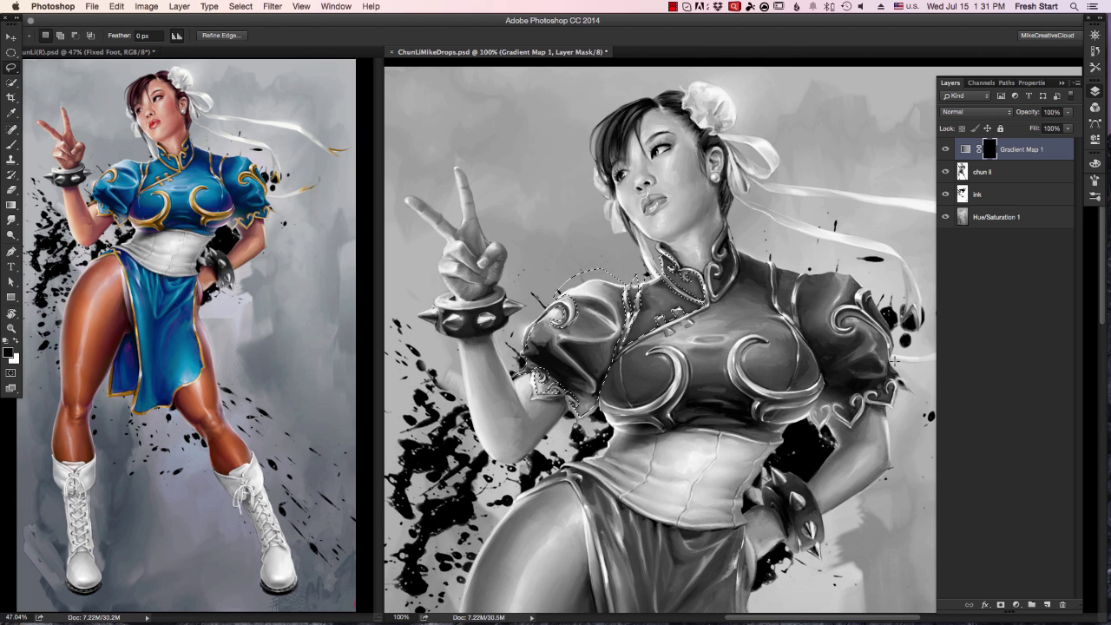
key("x")
key("alt+BackSpace")
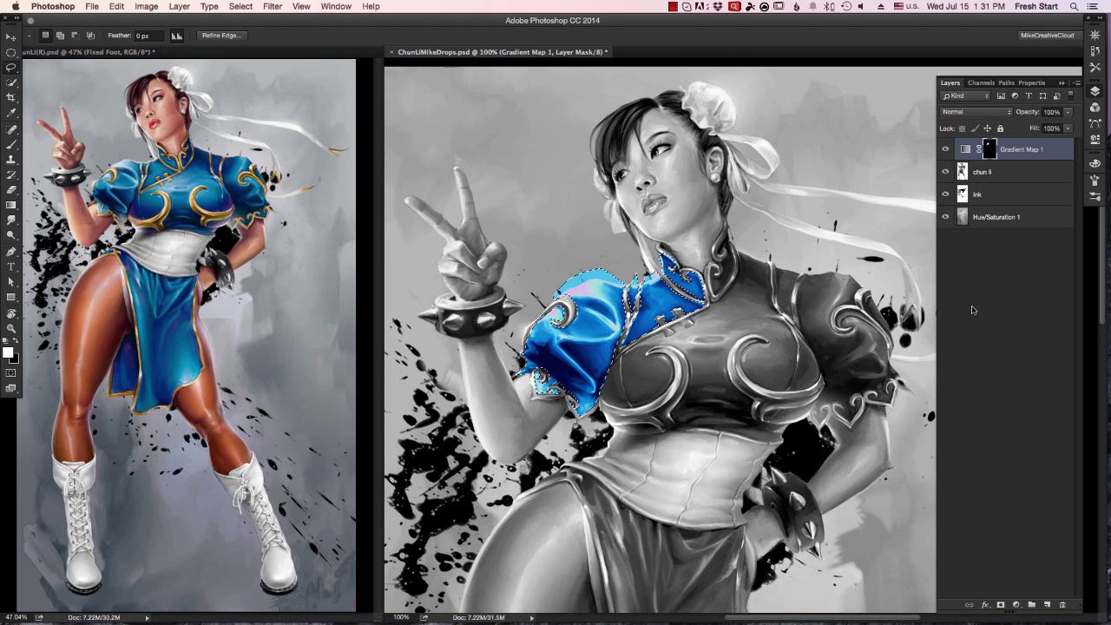
key("ctrl+d")
key("x")
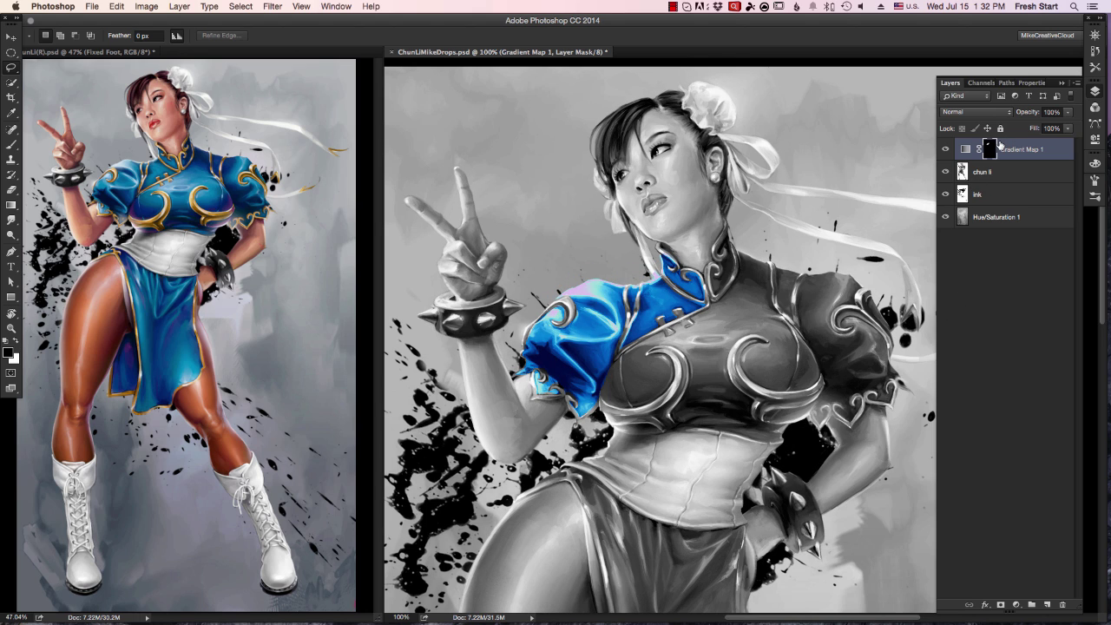
Step: Recolour the Gradient Map 1 gradient's lilac stop at 94% to a pale blue and apply the change
left_click(965, 149)
left_click(998, 119)
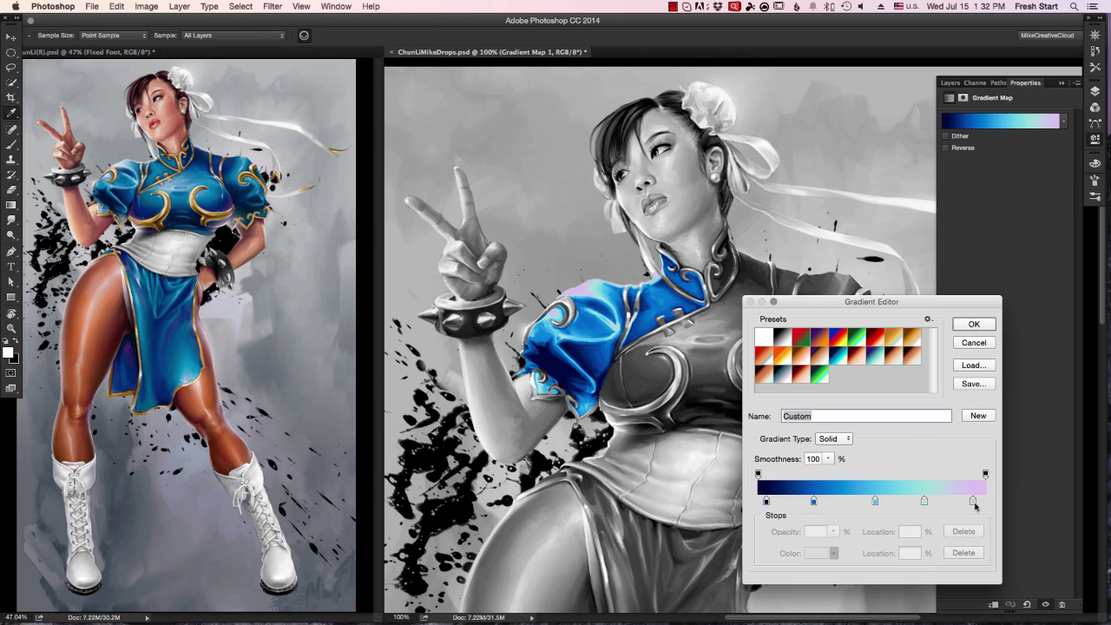
double_click(977, 507)
left_click_drag(759, 424, 769, 417)
left_click(904, 474)
left_click(1025, 411)
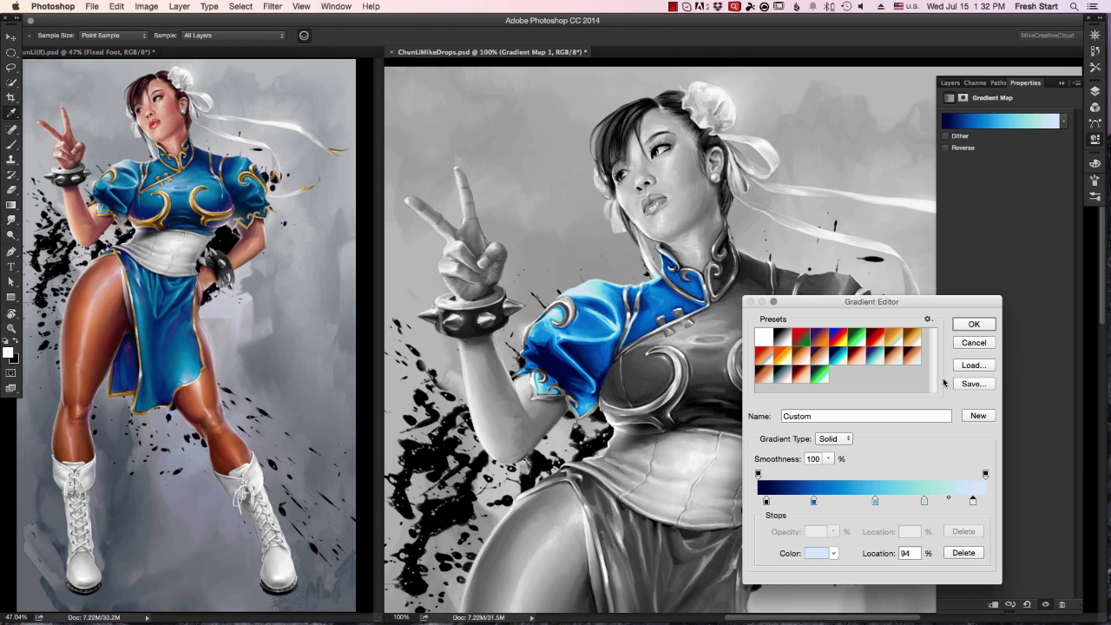
left_click(973, 323)
left_click(950, 82)
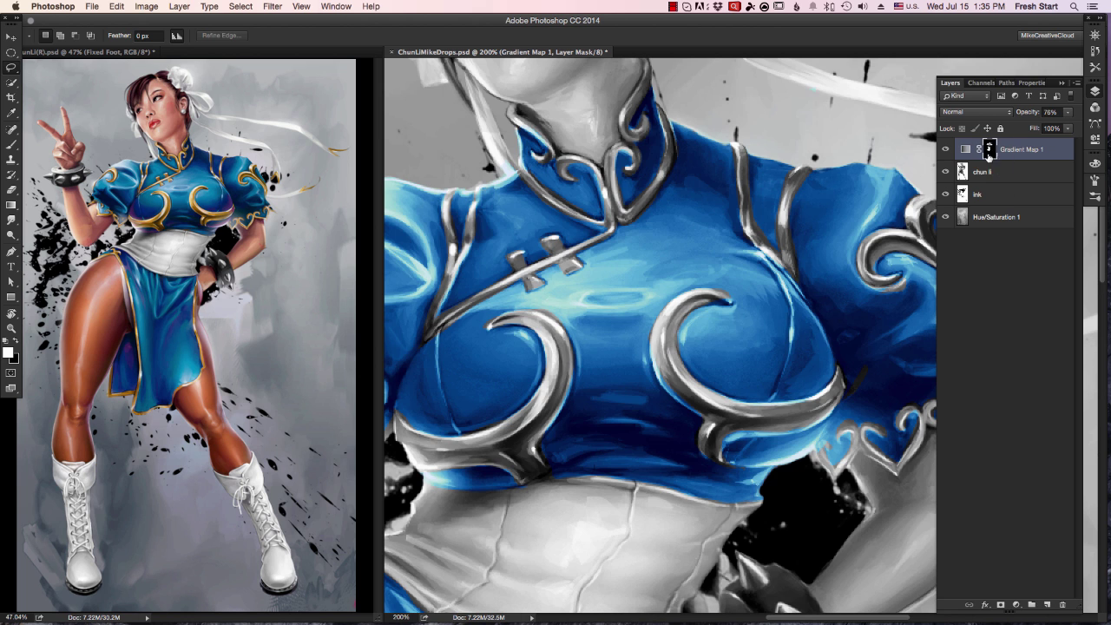
Step: Set up the Brush with black for mask painting and display the Gradient Map 1 mask as a red overlay on the RGB image
key("r")
left_click_drag(556, 260, 671, 344)
key("b")
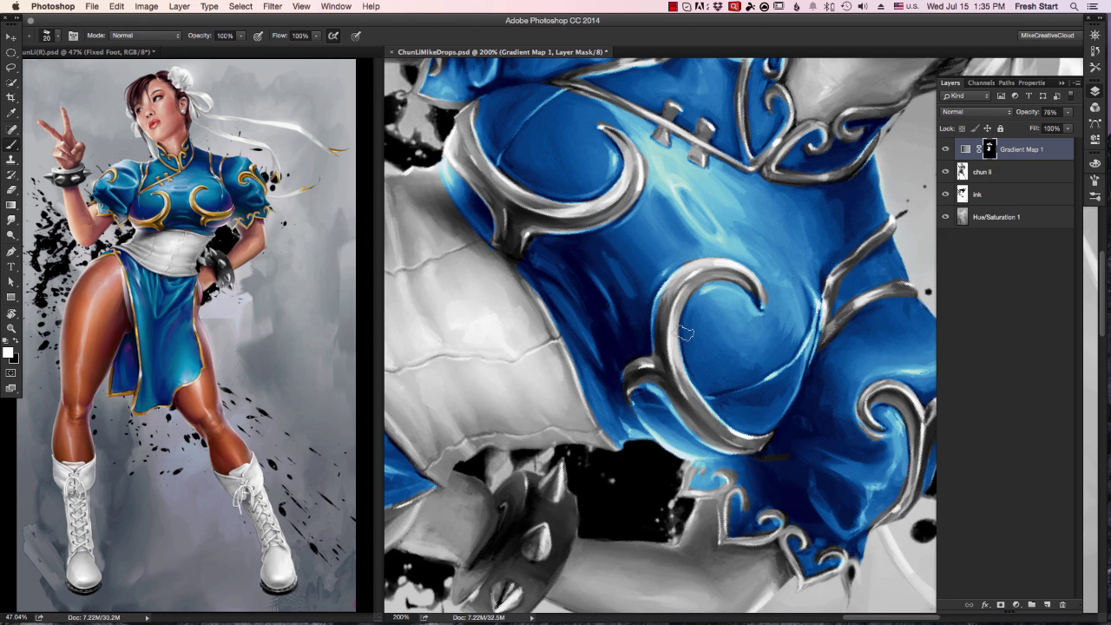
key("x")
left_click(979, 83)
left_click(956, 185)
left_click(944, 98)
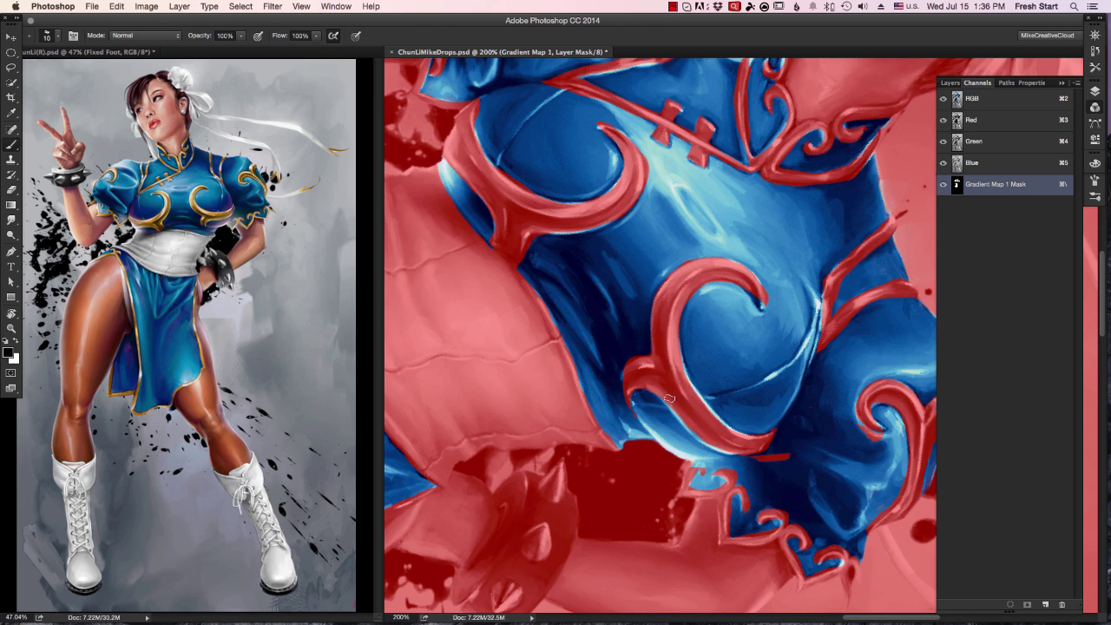
Step: Touch up the Gradient Map 1 mask in black and white along the edges of the curled chest trim nearest the bent arm
mouse_move(679, 351)
left_mouse_down()
mouse_move(737, 438)
mouse_move(650, 477)
left_mouse_up()
key("x")
key("x")
key("r")
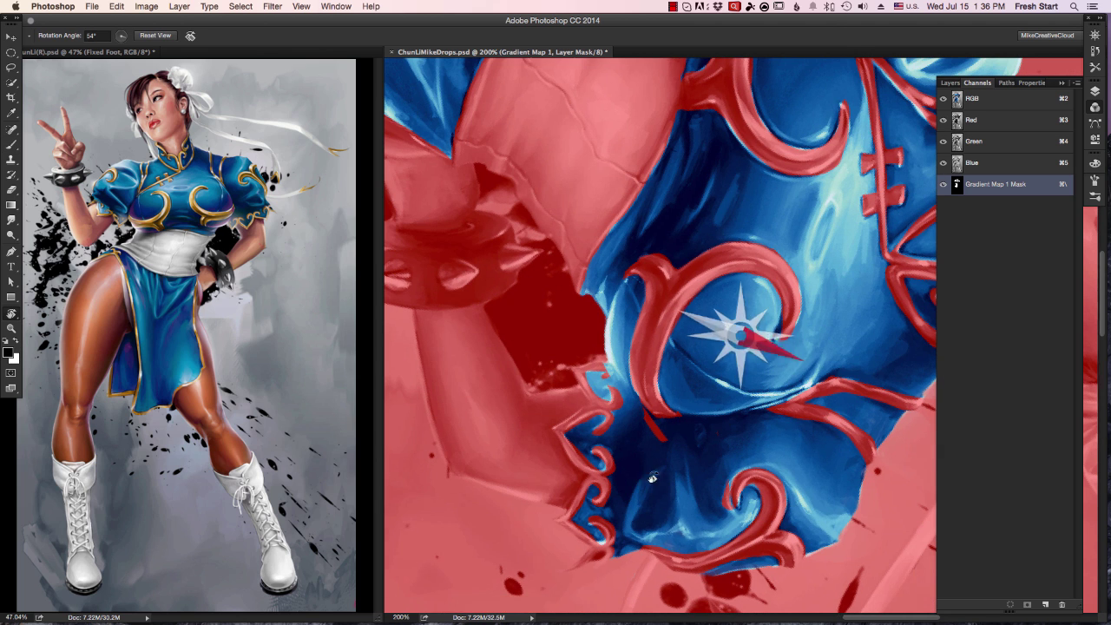
key("b")
key("x")
key("x")
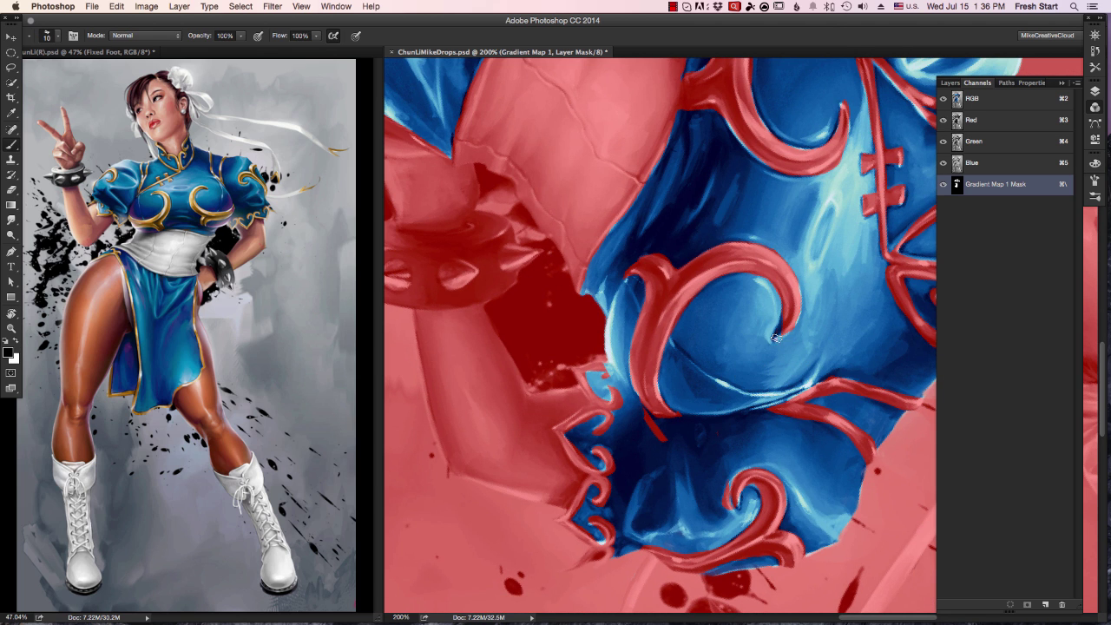
key("x")
Step: Refine the mask in black and white along the shoulder stripes and the scroll trim of the sleeve above the bent arm
key("r")
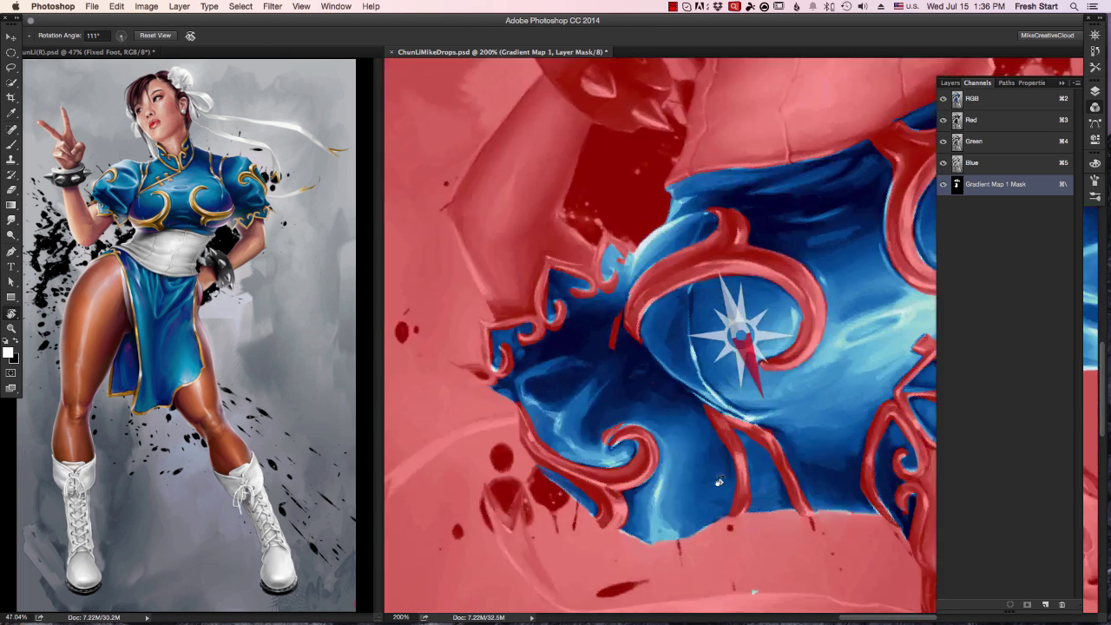
left_click_drag(813, 245, 687, 390)
key("x")
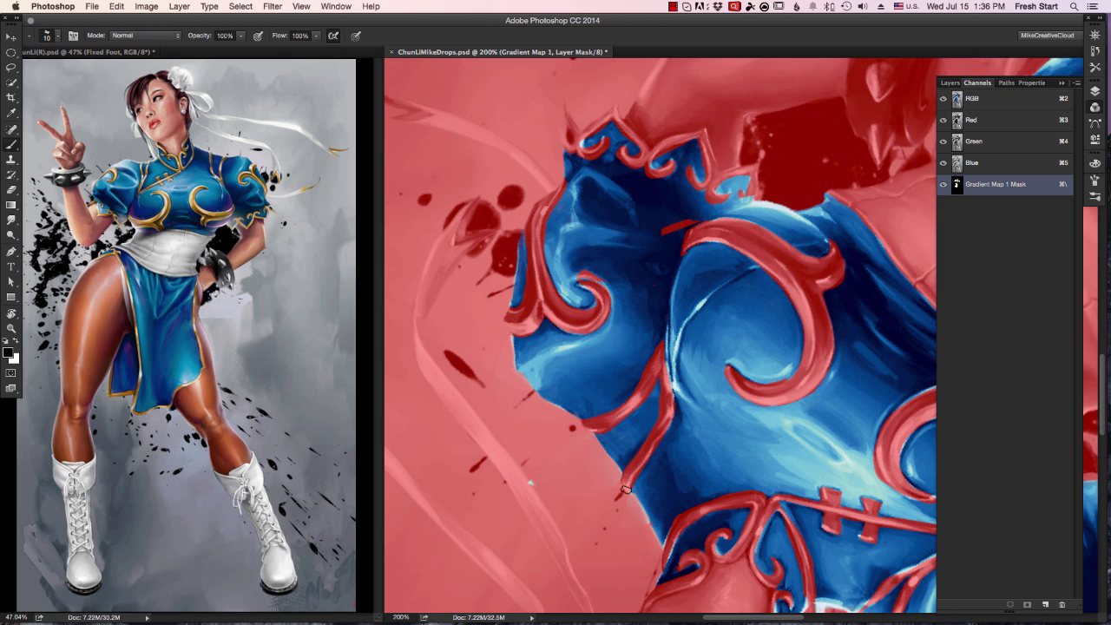
key("r")
mouse_move(618, 258)
left_mouse_down()
mouse_move(735, 165)
mouse_move(722, 162)
left_mouse_up()
key("x")
key("x")
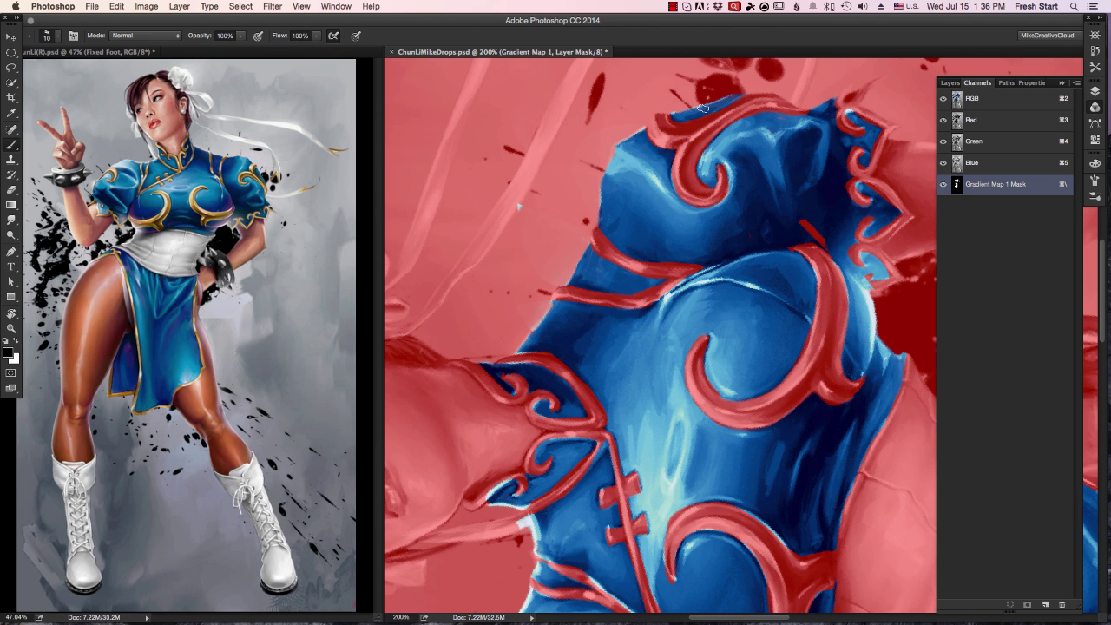
Step: Clean up the mask in black and white around that sleeve's scalloped cuff trim and along the collar edge
key("r")
left_click_drag(703, 109, 915, 206)
key("space")
left_click_drag(924, 352, 762, 322)
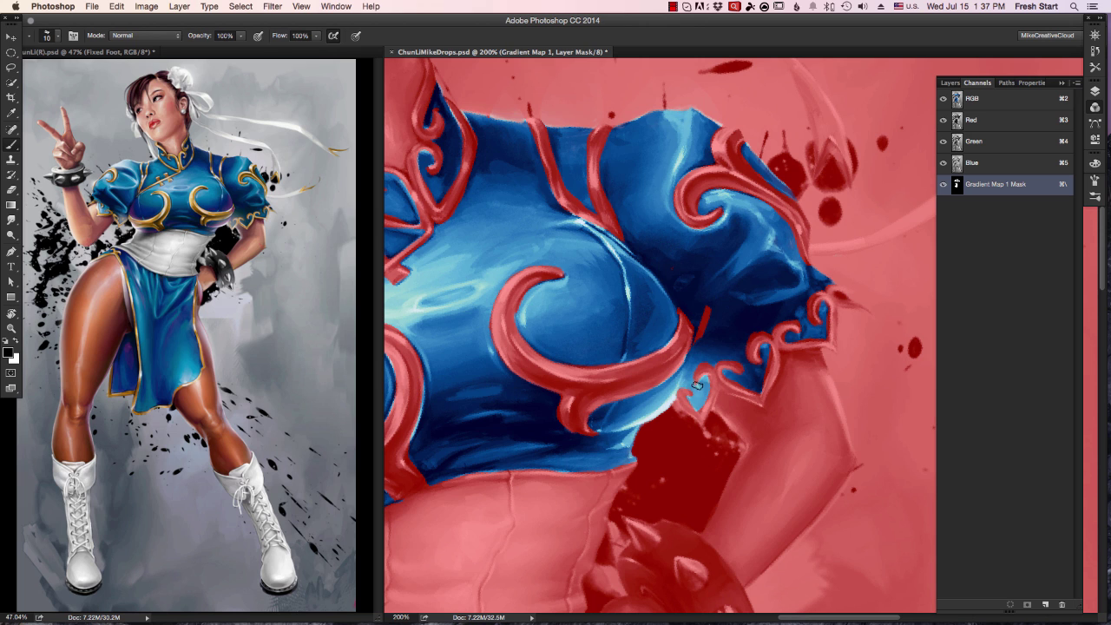
key("x")
key("x")
key("x")
key("x")
key("x")
left_click_drag(428, 122, 584, 270)
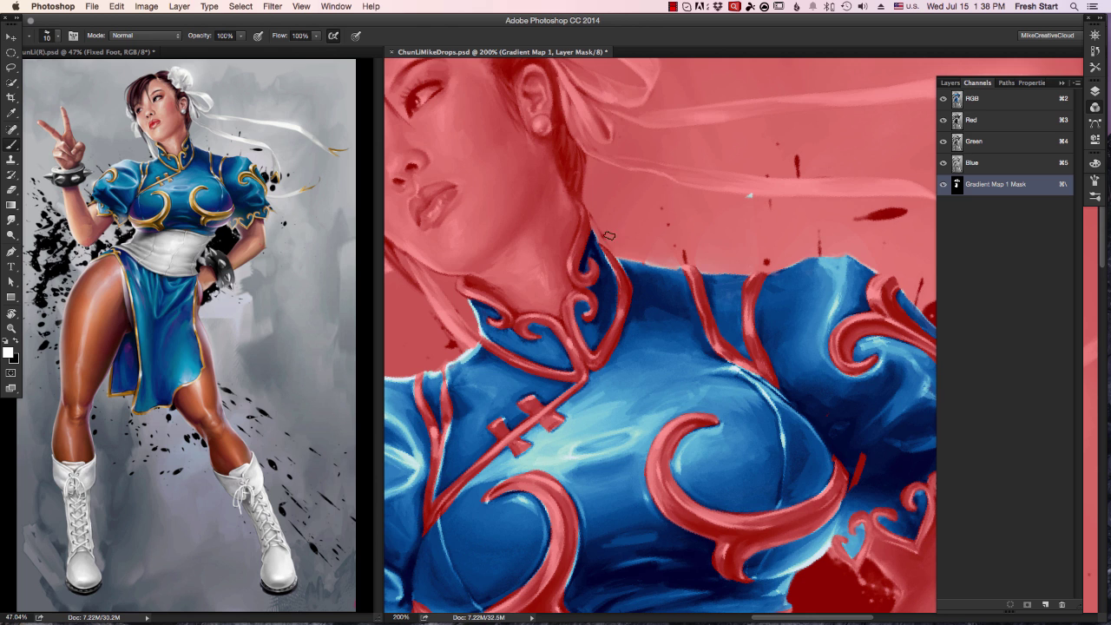
key("x")
Step: Invert the Gradient Map 1 mask and tidy its edges in black and white around the knotted clasps and the nearby chest swirl
key("super+i")
scroll(674, 449, "down", 5)
scroll(674, 449, "left", 5)
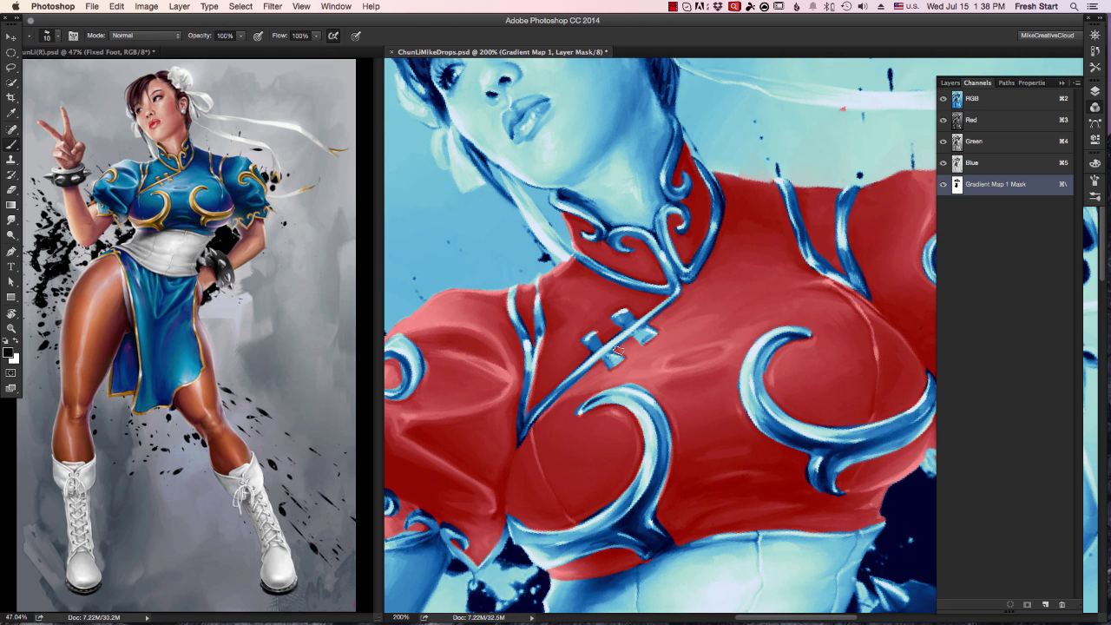
key("x")
key("x")
key("x")
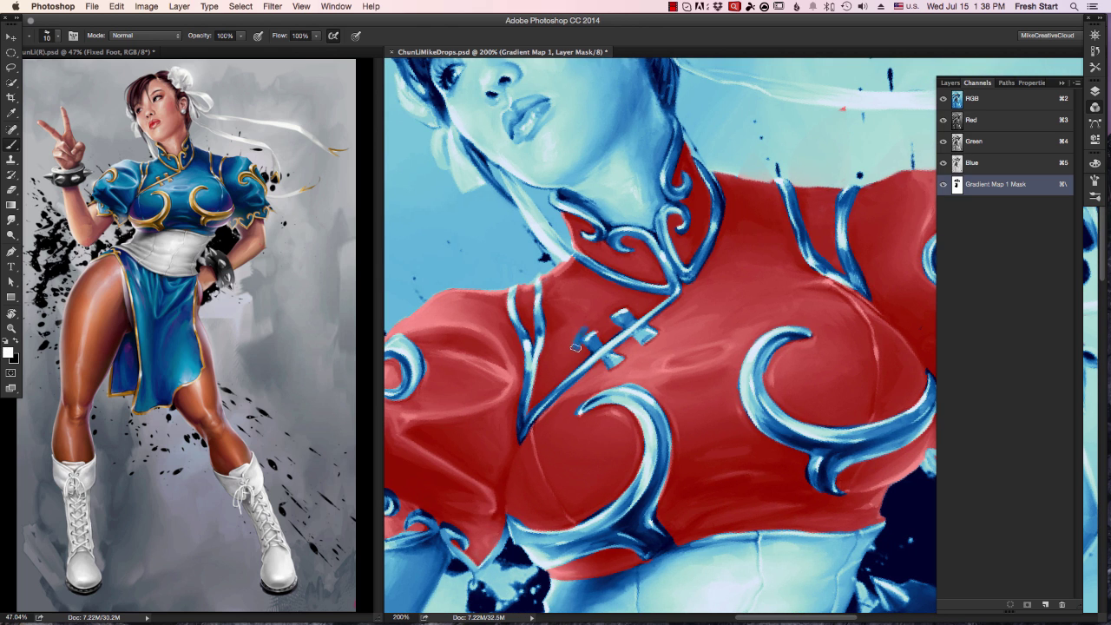
key("x")
key("x")
key("x")
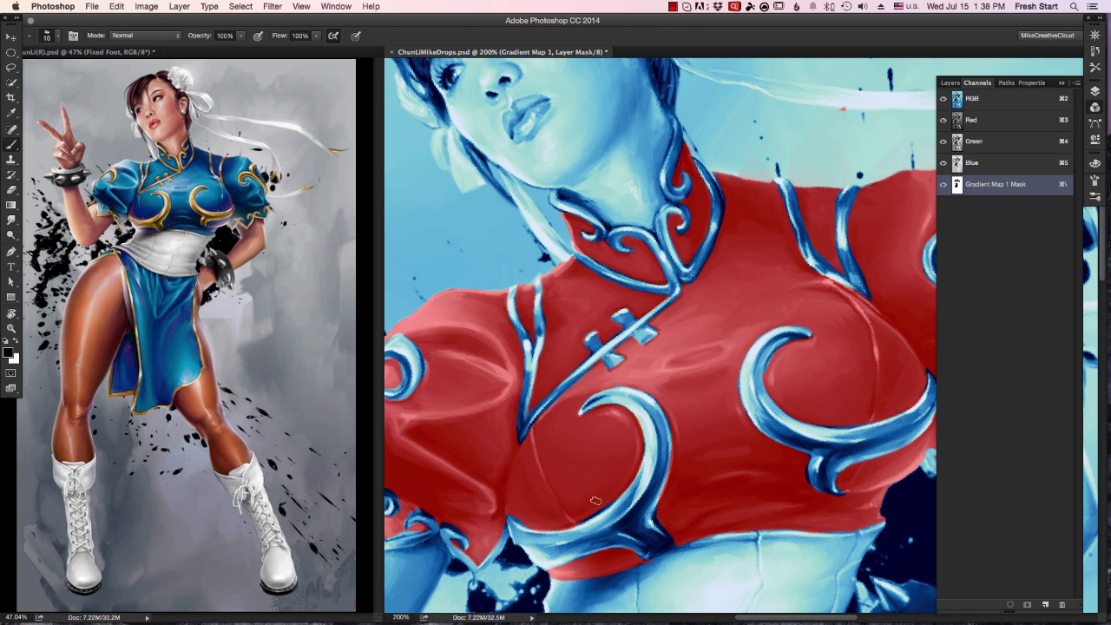
Step: Touch up the inverted mask across the bodice and paint black over the stray mark beside the chest swirl near the sleeve
key("x")
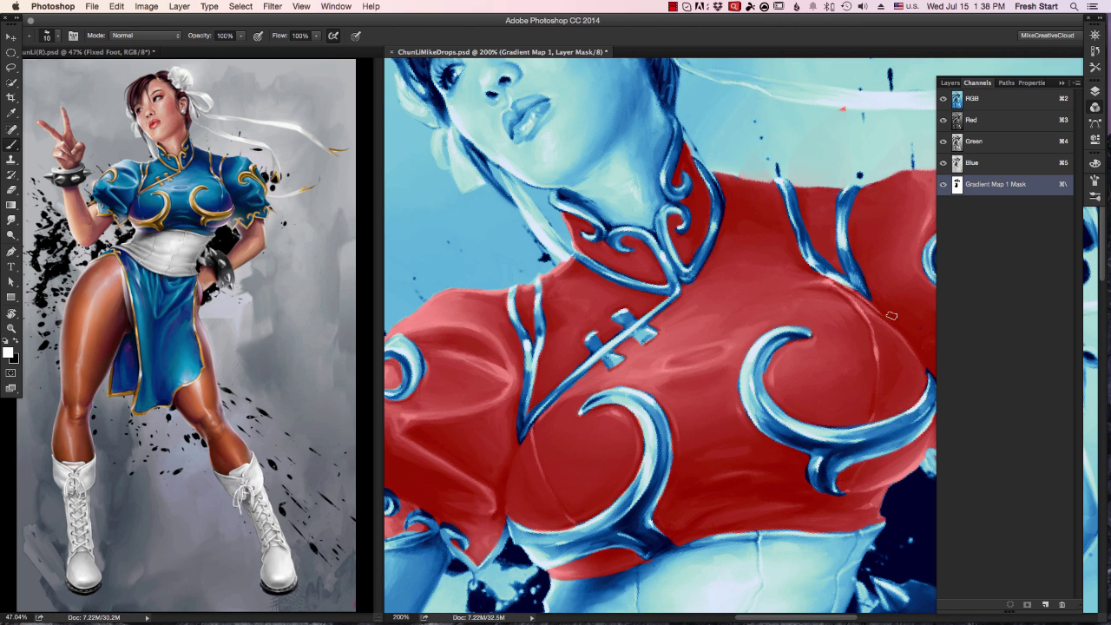
key("x")
key("x")
key("x")
left_click_drag(846, 484, 665, 446)
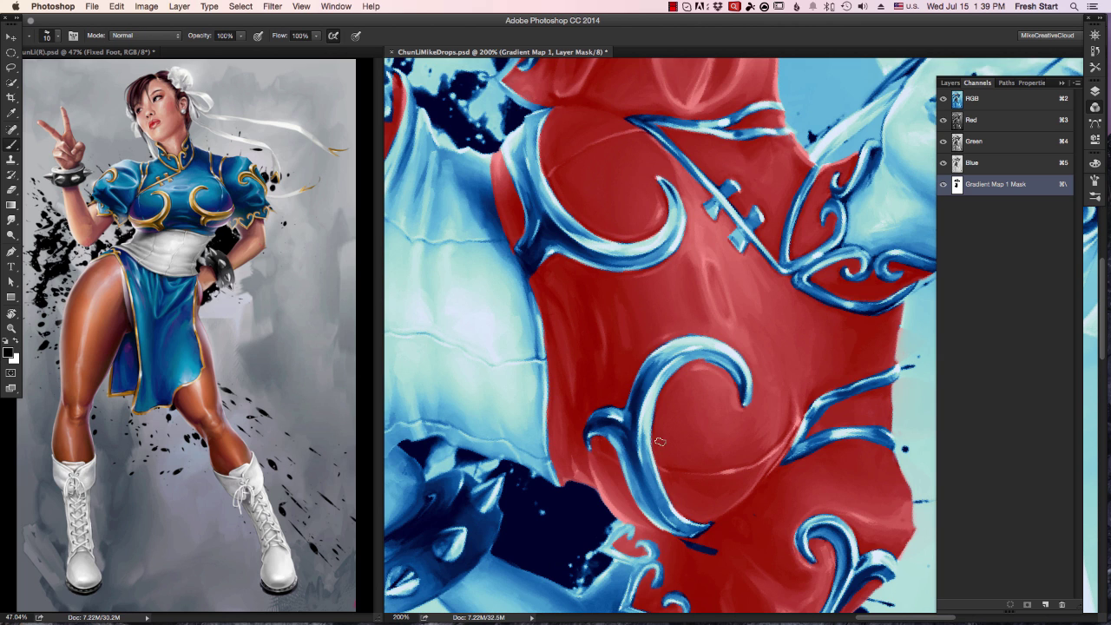
left_click_drag(720, 550, 685, 543)
Step: Hide the red mask overlay and invert the Gradient Map 1 mask back so only the dress is coloured
key("backslash")
key("super+i")
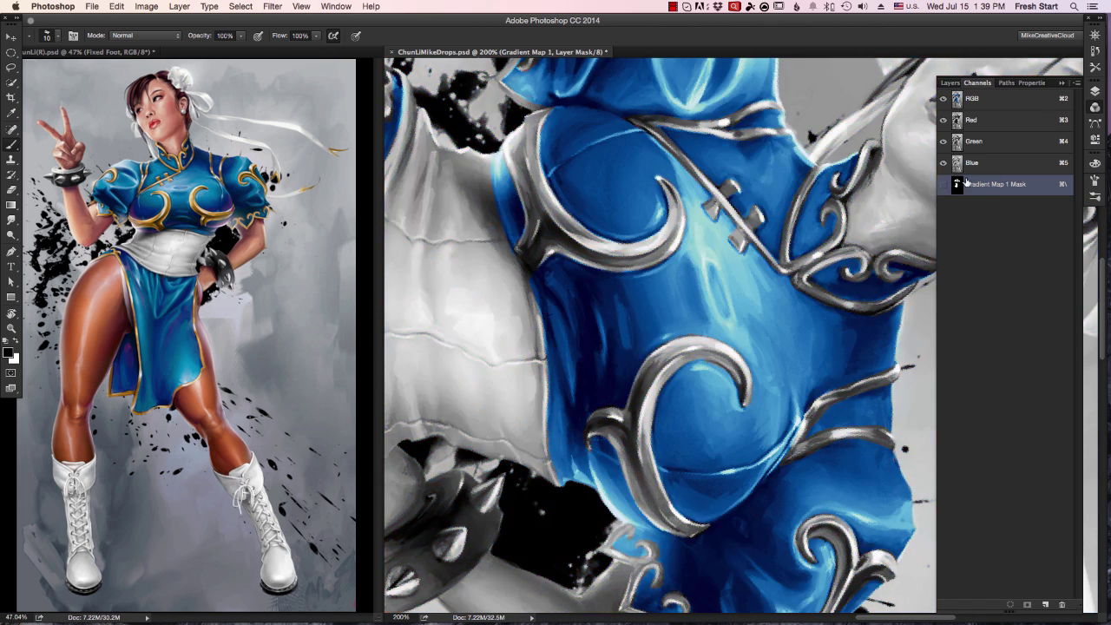
key("Escape")
key("super+minus")
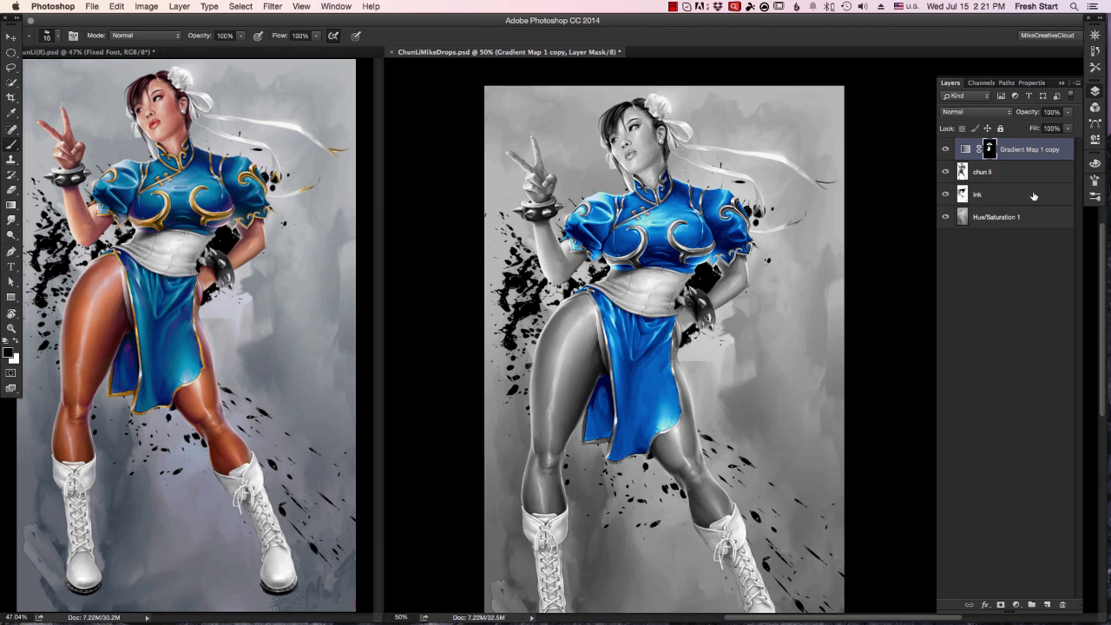
Step: Add a Gradient Map adjustment layer directly above the Hue/Saturation 1 layer and choose the Black, White preset
left_click(1006, 217)
left_click(1032, 605)
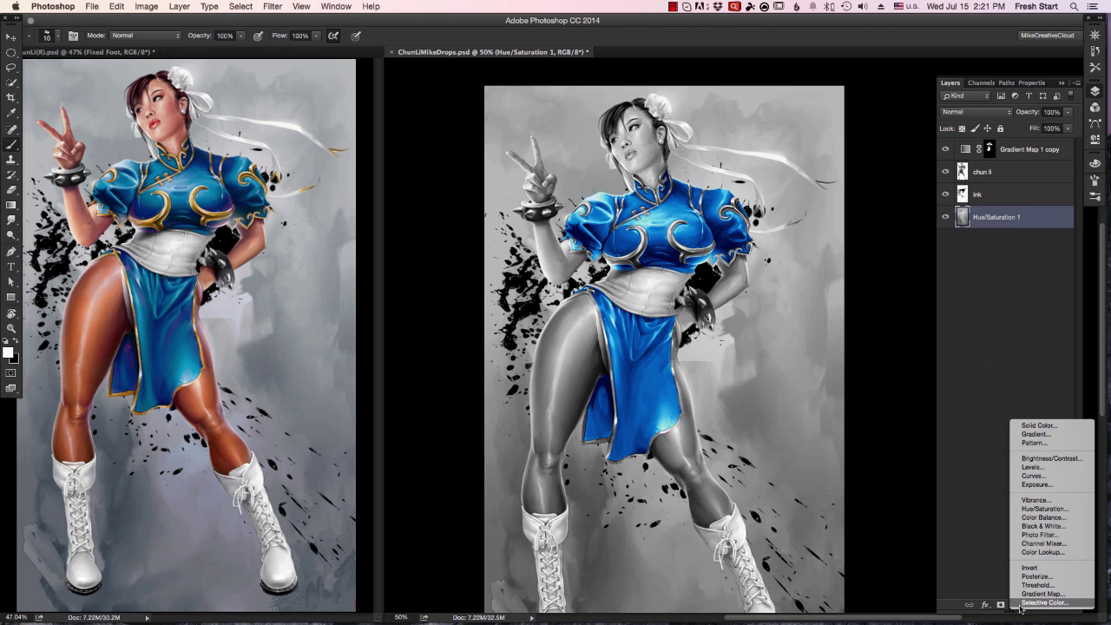
left_click(1054, 597)
left_click(1017, 122)
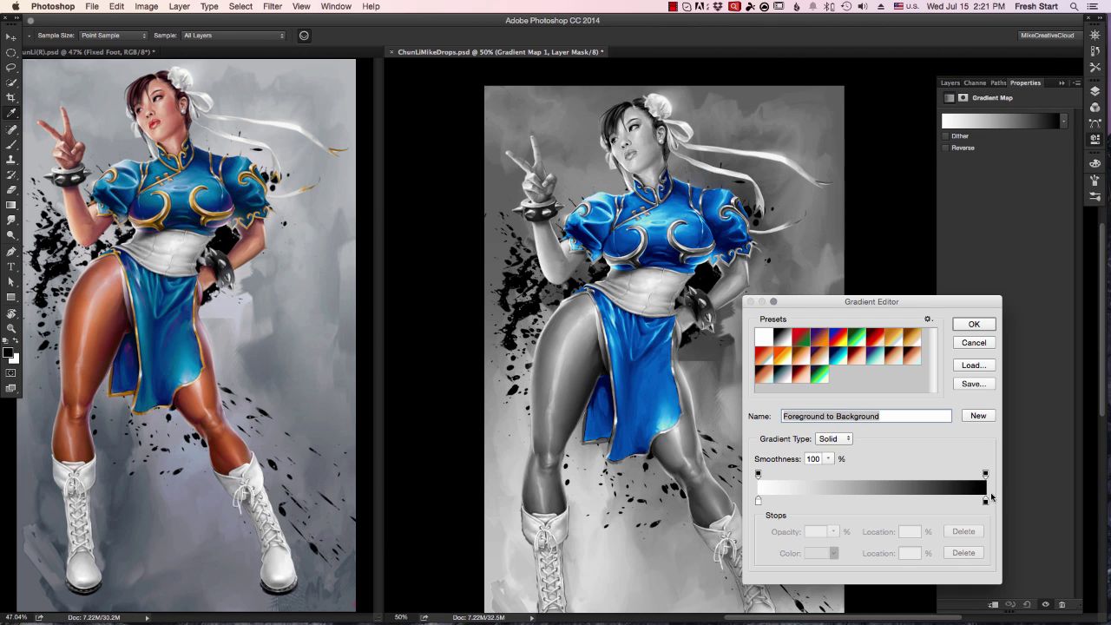
left_click(781, 346)
Step: Recolour the gradient's black stop at 0% to dark navy #0a192b
left_click(758, 501)
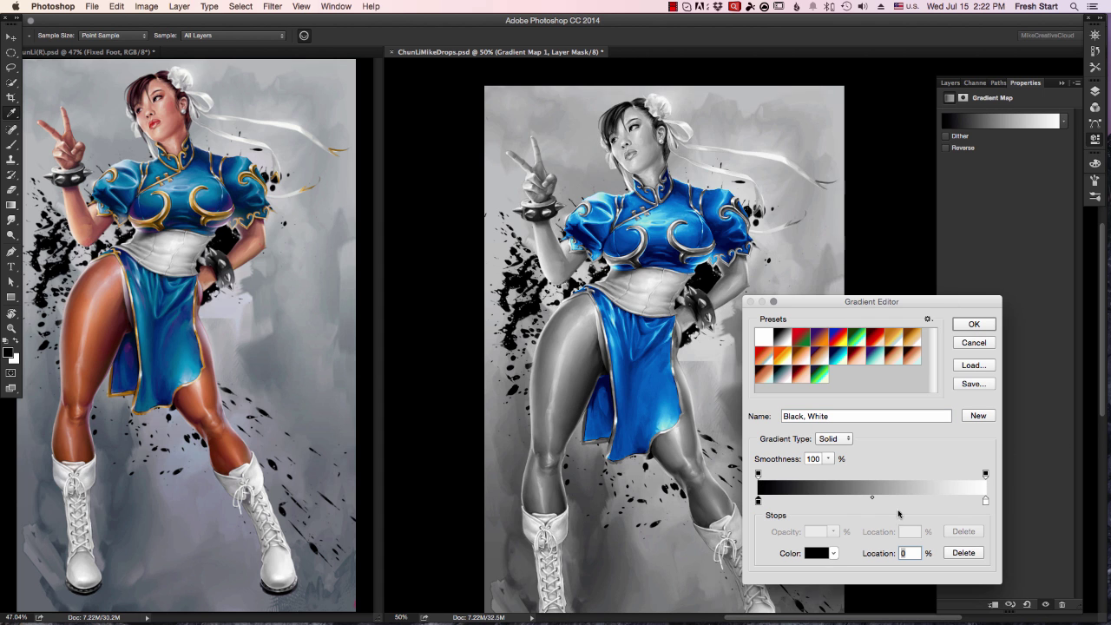
left_click(816, 552)
left_click_drag(573, 226, 572, 225)
left_click_drag(506, 280, 513, 284)
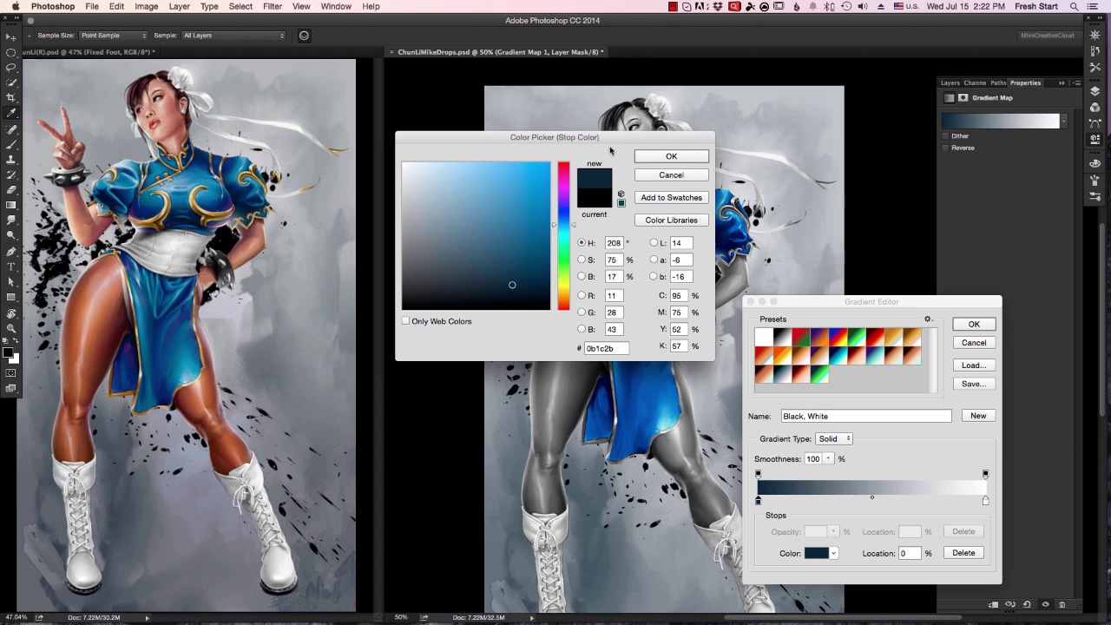
left_click_drag(610, 139, 335, 284)
left_click_drag(840, 302, 899, 248)
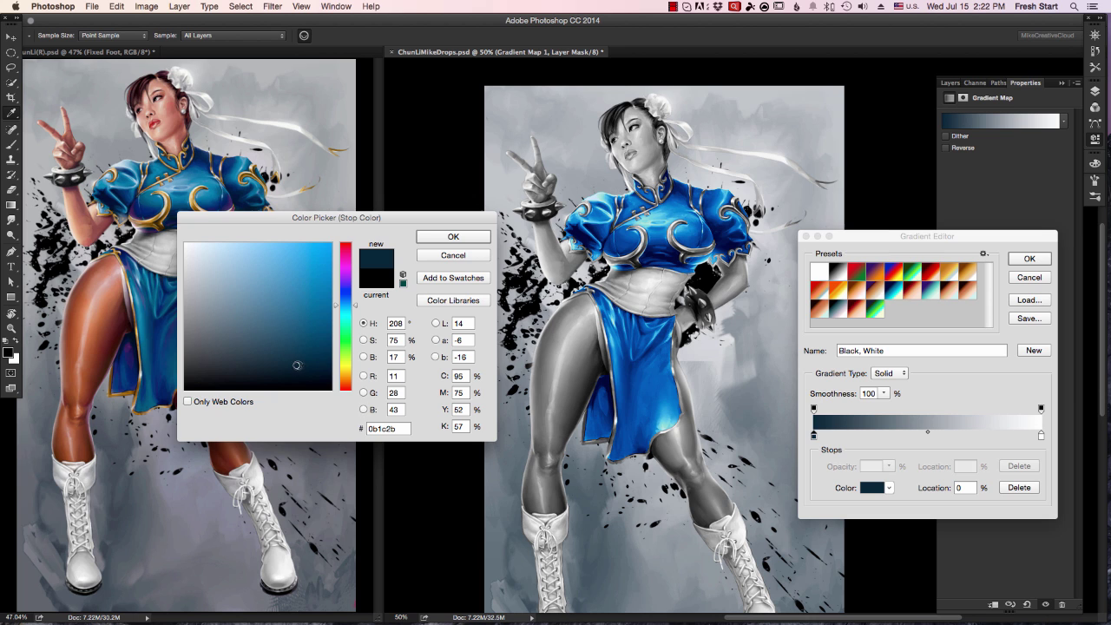
left_click(299, 365)
left_click_drag(356, 307, 357, 305)
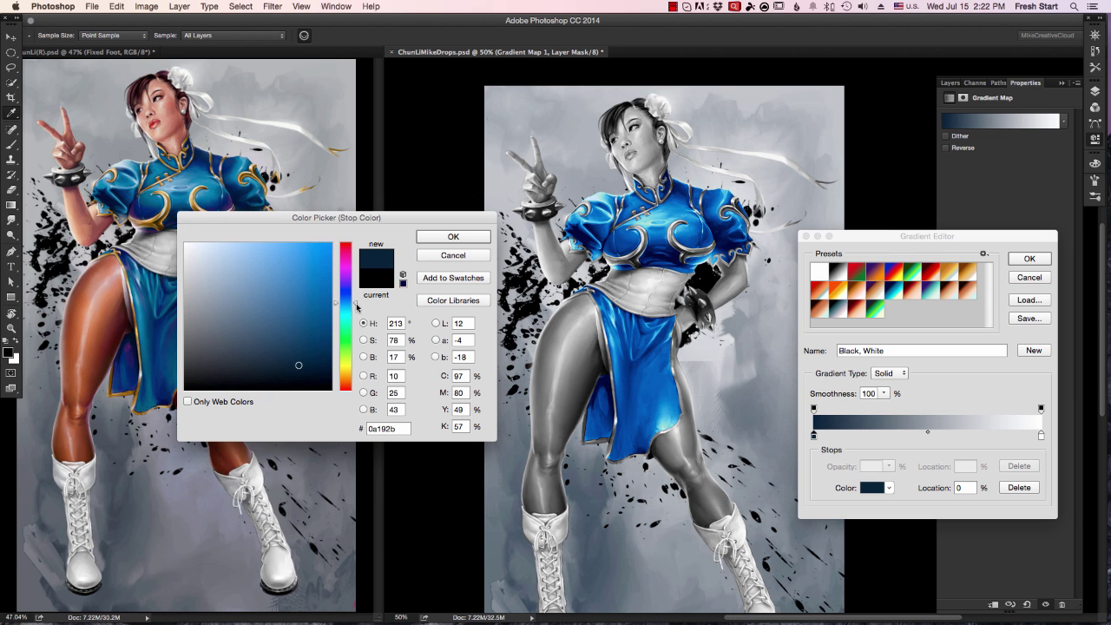
left_click(453, 237)
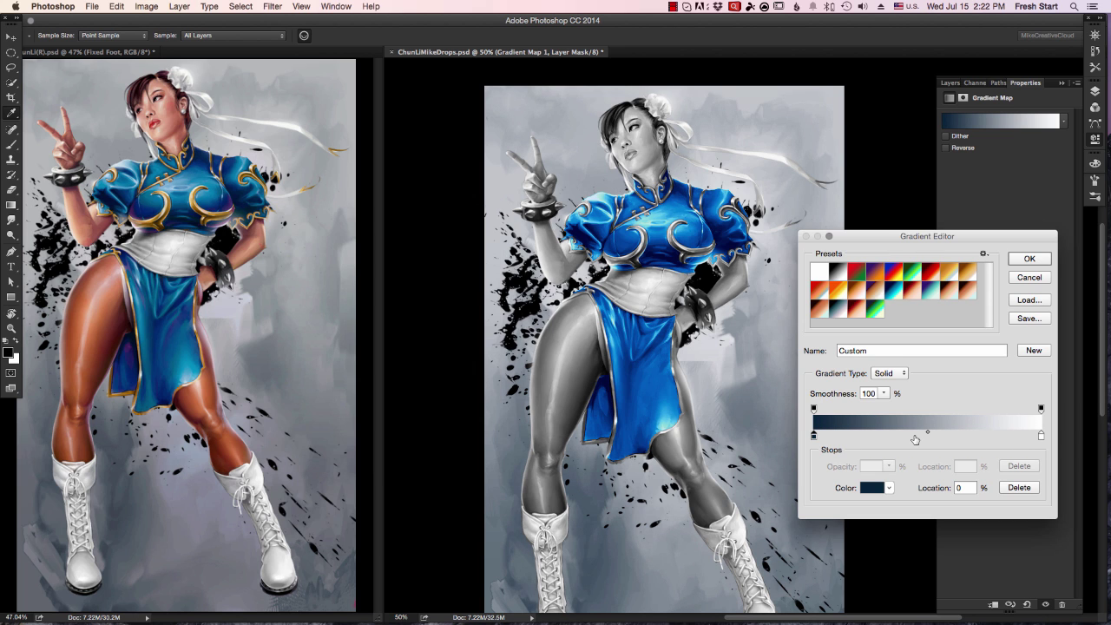
Step: Add a grey-blue stop (RGB 120, 132, 140) at 44% and enter "backgr" as the gradient's name
left_click(914, 436)
double_click(915, 434)
mouse_move(242, 278)
left_mouse_down()
mouse_move(241, 320)
mouse_move(225, 310)
left_mouse_up()
left_click_drag(357, 304, 357, 308)
left_click(214, 307)
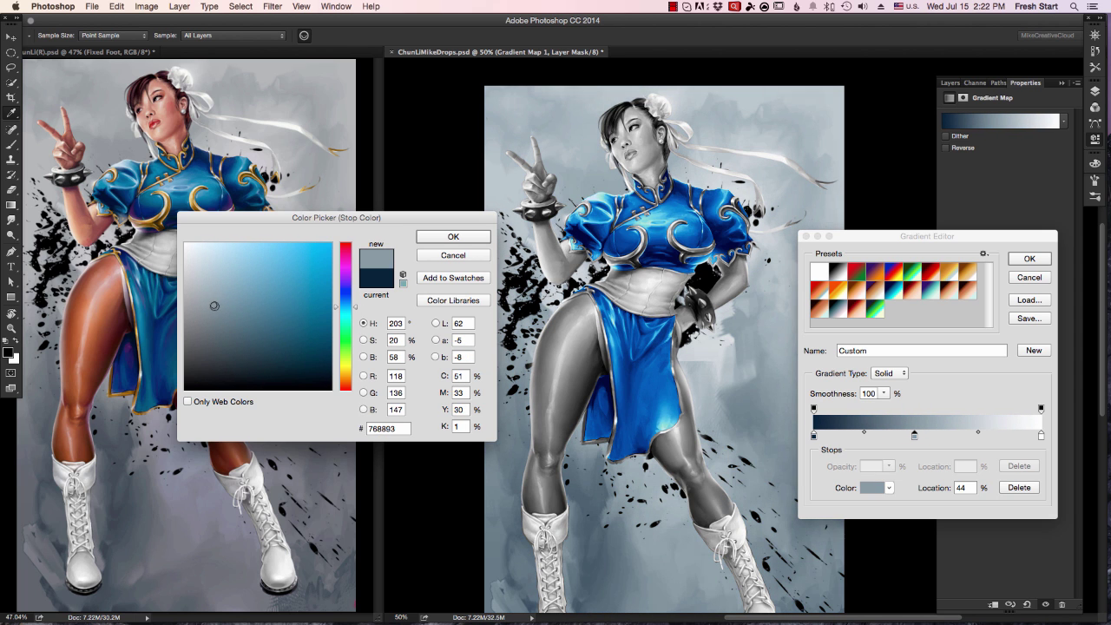
left_click_drag(216, 301, 214, 310)
left_click(205, 309)
left_click(452, 237)
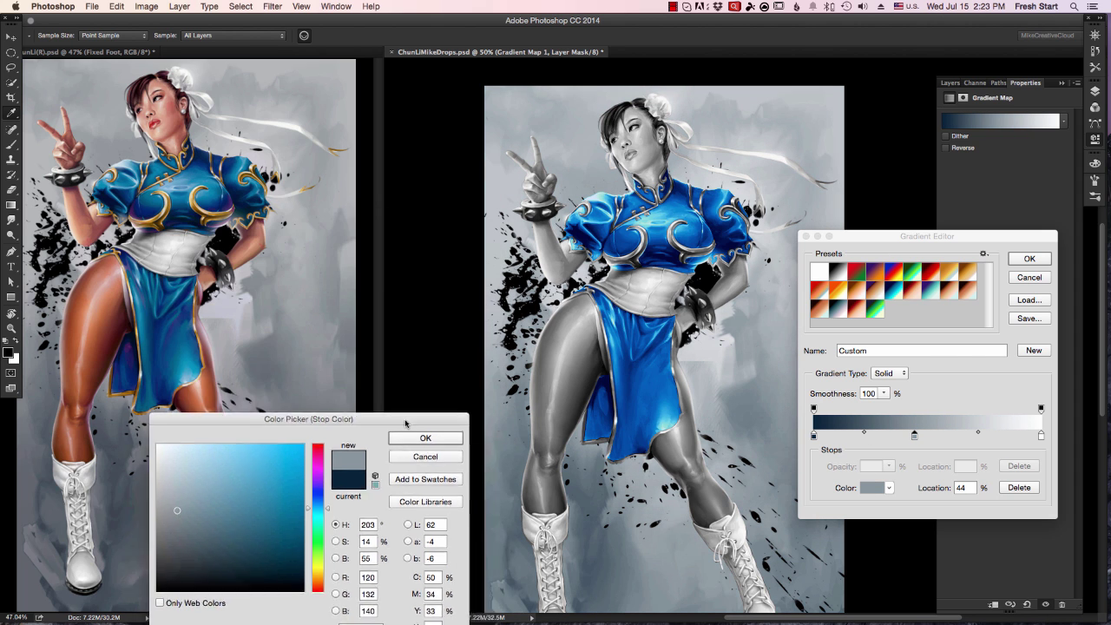
type("backgr")
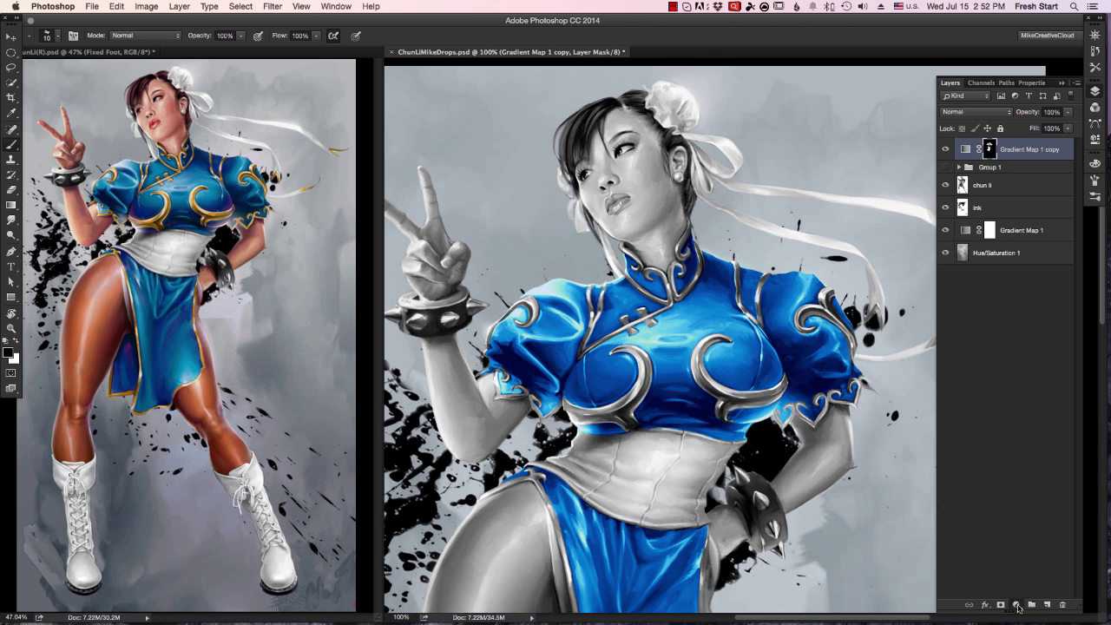
Step: Add a Gradient Map adjustment layer above Gradient Map 1 copy and choose the Black, White preset
left_click(1016, 604)
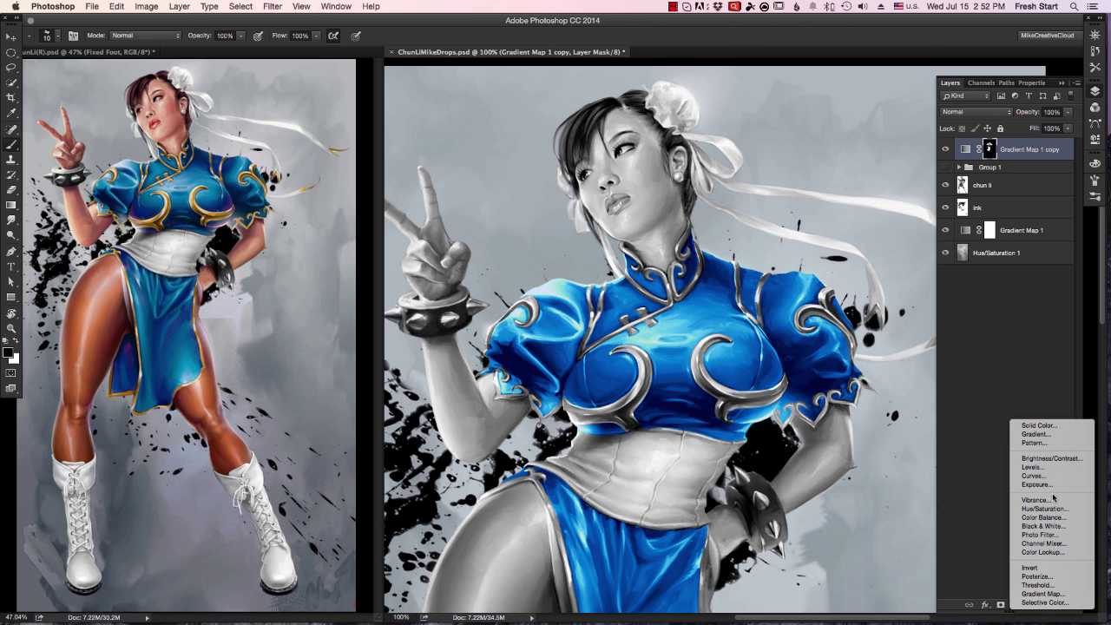
left_click(1045, 593)
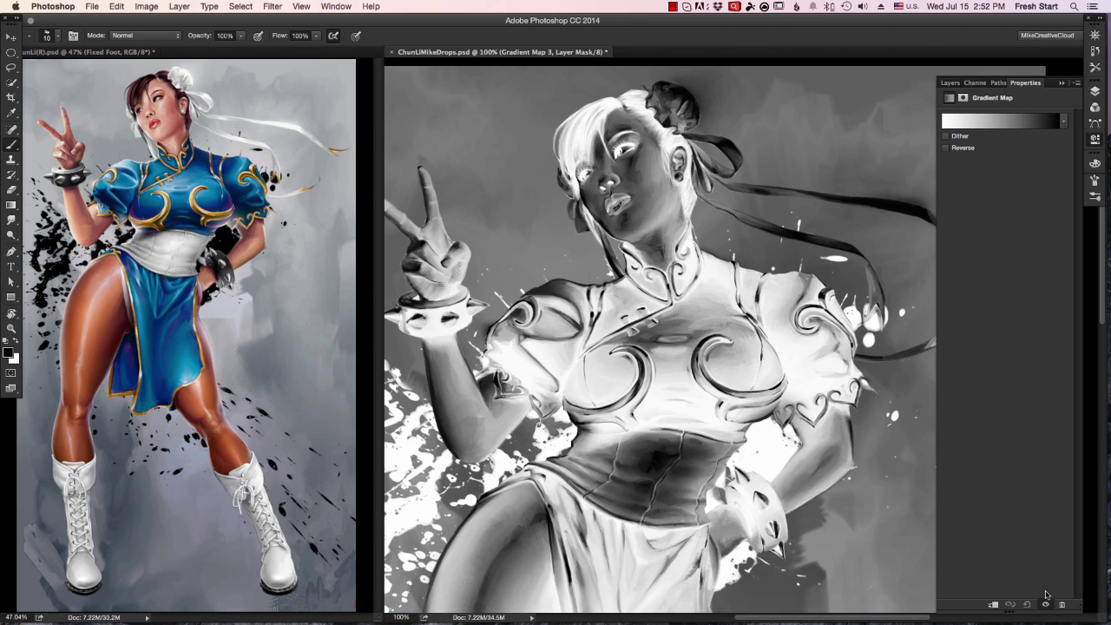
left_click(998, 127)
left_click(856, 194)
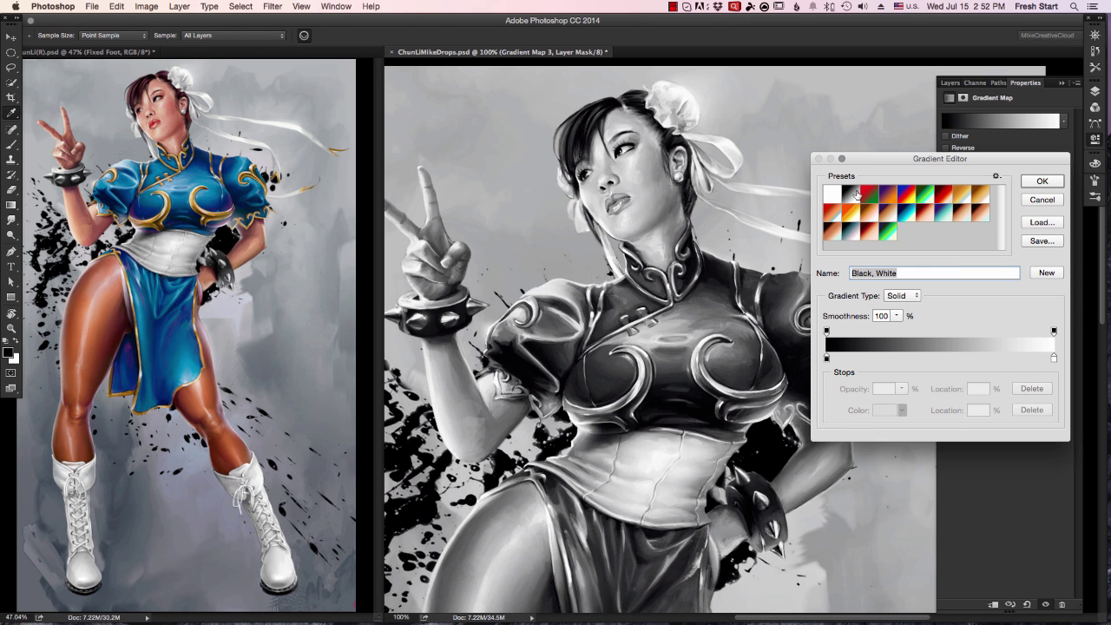
Step: Recolour the new gradient's black stop to a very dark reddish brown, #1d0802
left_click(827, 358)
left_click(883, 412)
left_click(922, 558)
left_click(901, 547)
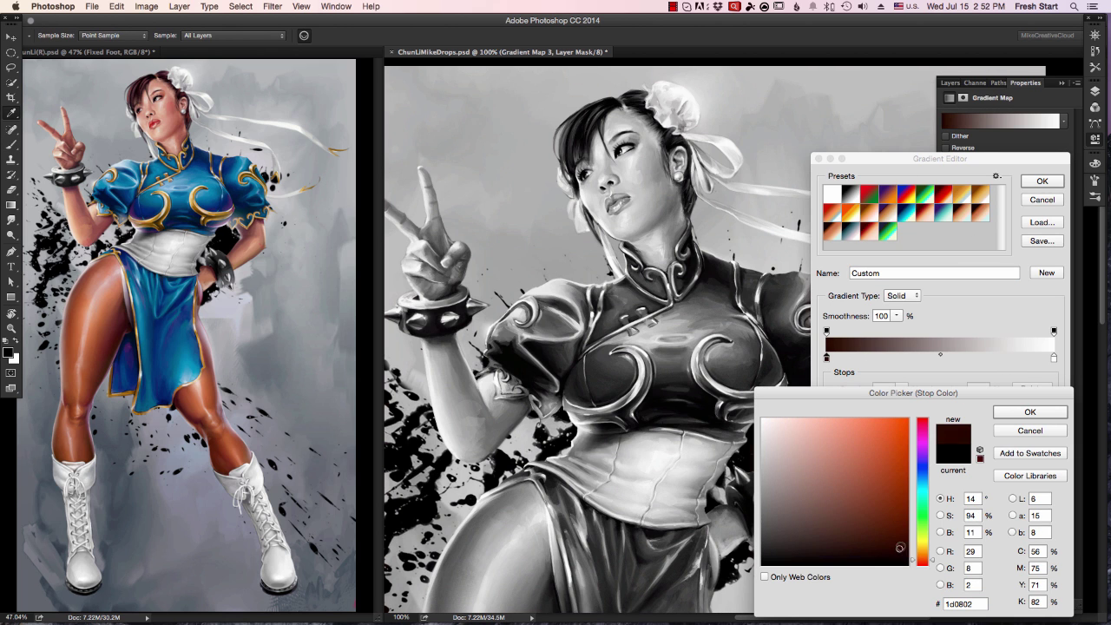
left_click(1030, 411)
Step: Add a colour stop just past the gradient's midpoint and set it to a golden orange
left_click(950, 359)
left_click(888, 412)
left_click(925, 552)
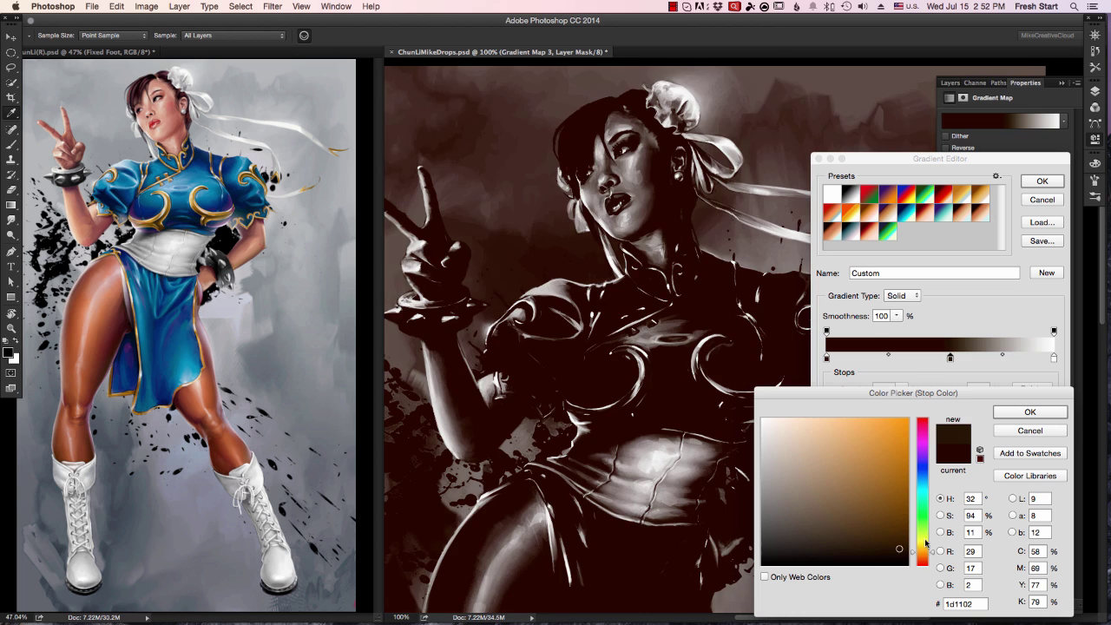
left_click(884, 419)
mouse_move(932, 552)
left_mouse_down()
mouse_move(896, 507)
mouse_move(878, 503)
left_mouse_up()
left_click(1028, 415)
Step: Recolour the gradient's 0% stop to a medium brown, #6d3716
left_click(827, 358)
left_click(884, 411)
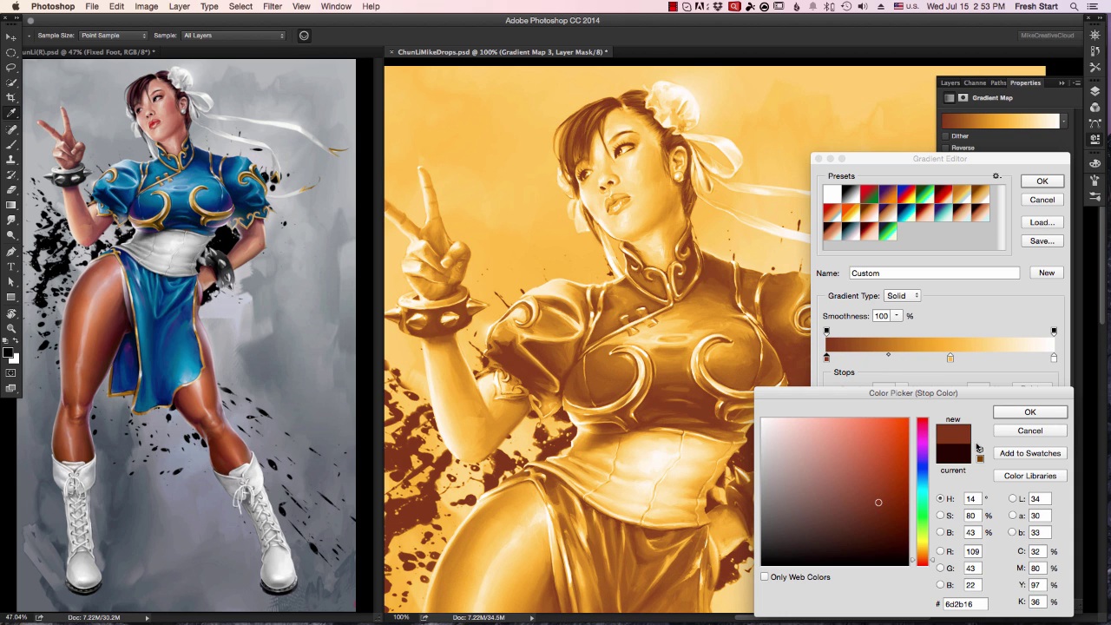
left_click_drag(928, 558, 934, 560)
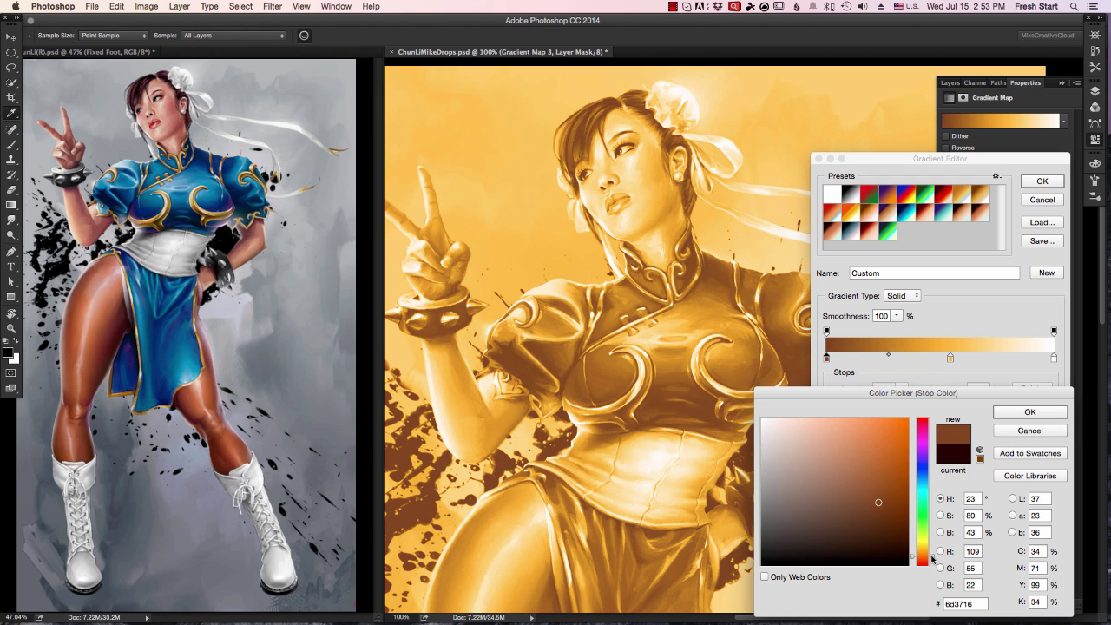
left_click(1028, 417)
Step: Add a brown stop close to the dark end, darken the 0% stop to #3c1a05, and apply the gradient to Gradient Map 3
left_click(845, 359)
double_click(827, 357)
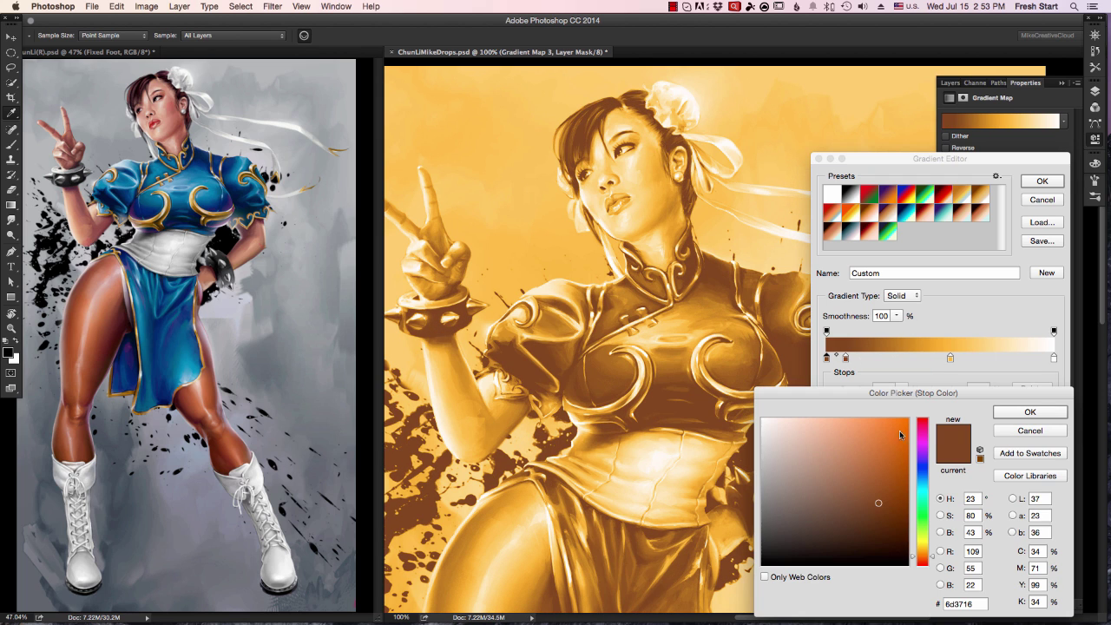
left_click(894, 525)
left_click_drag(894, 524, 894, 527)
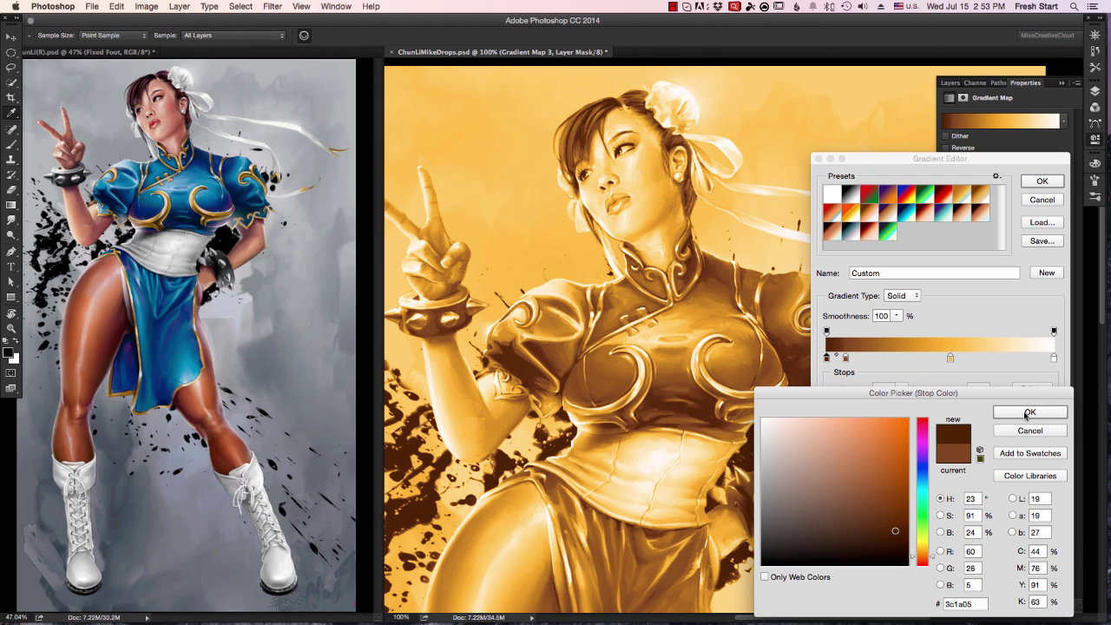
left_click(1029, 413)
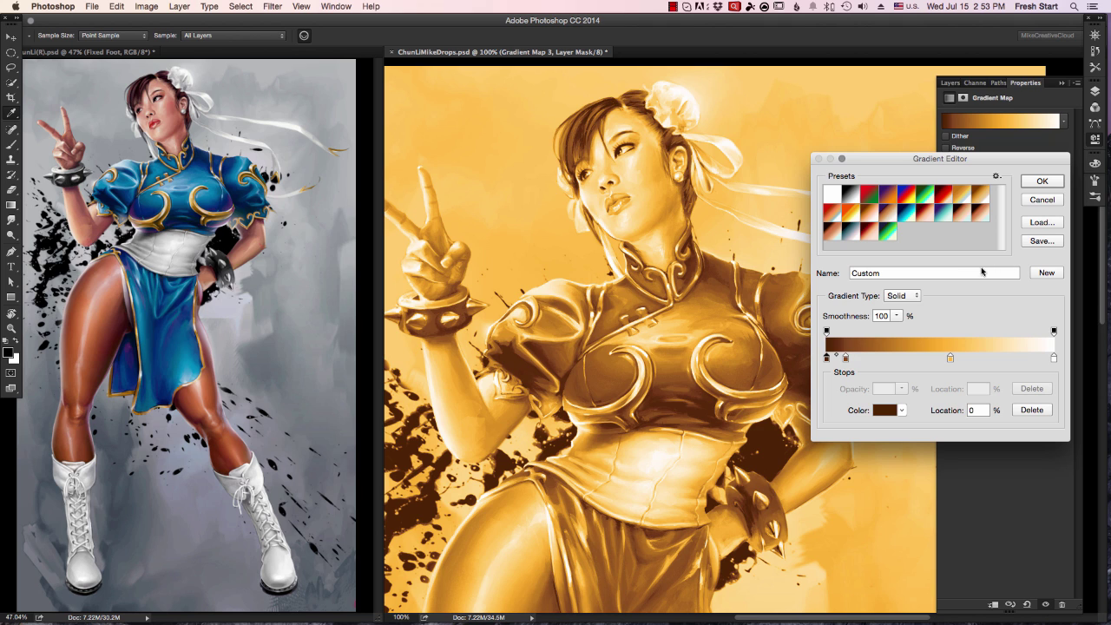
left_click(1042, 181)
left_click(1094, 139)
left_click(1094, 90)
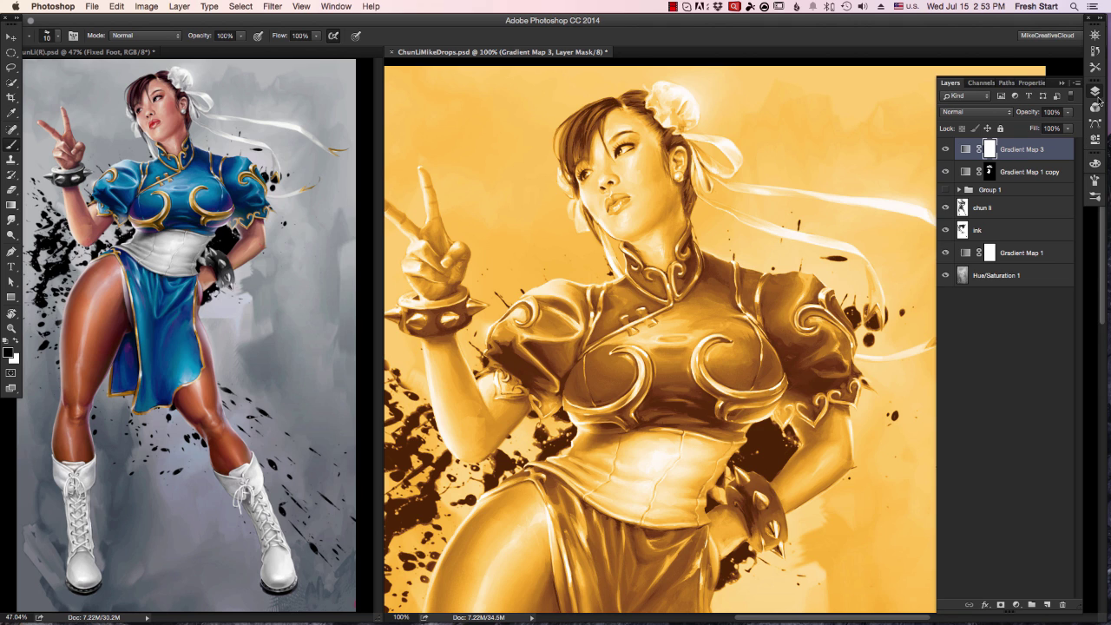
Step: Rename the Gradient Map 3 layer as gold and invert its layer mask to hide the effect
double_click(1024, 149)
type("gold")
key("Return")
left_click(992, 153)
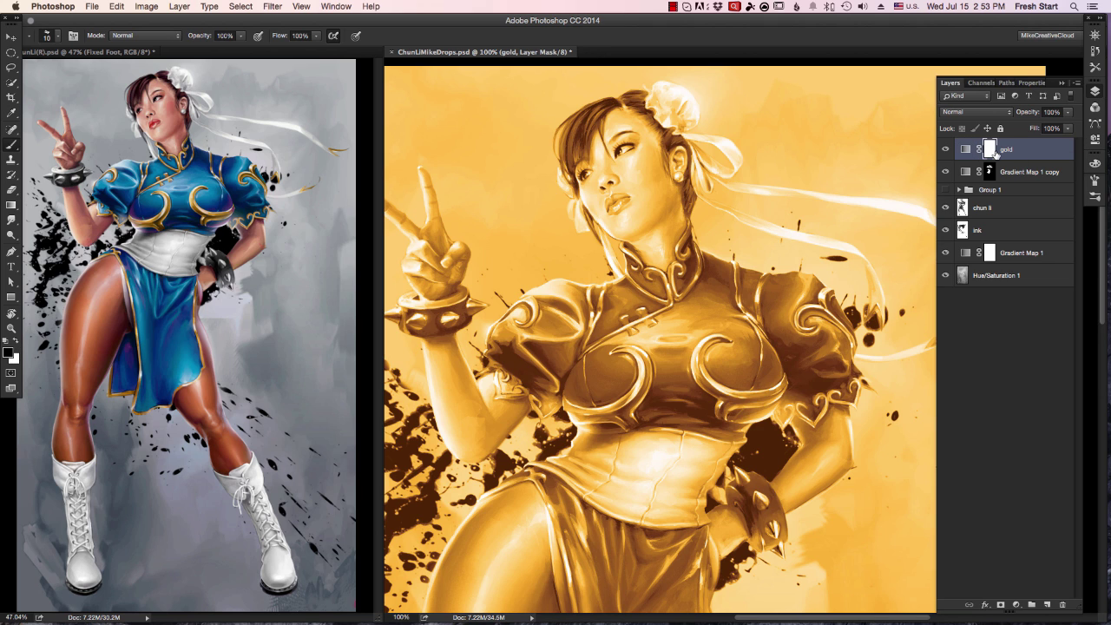
key("super+i")
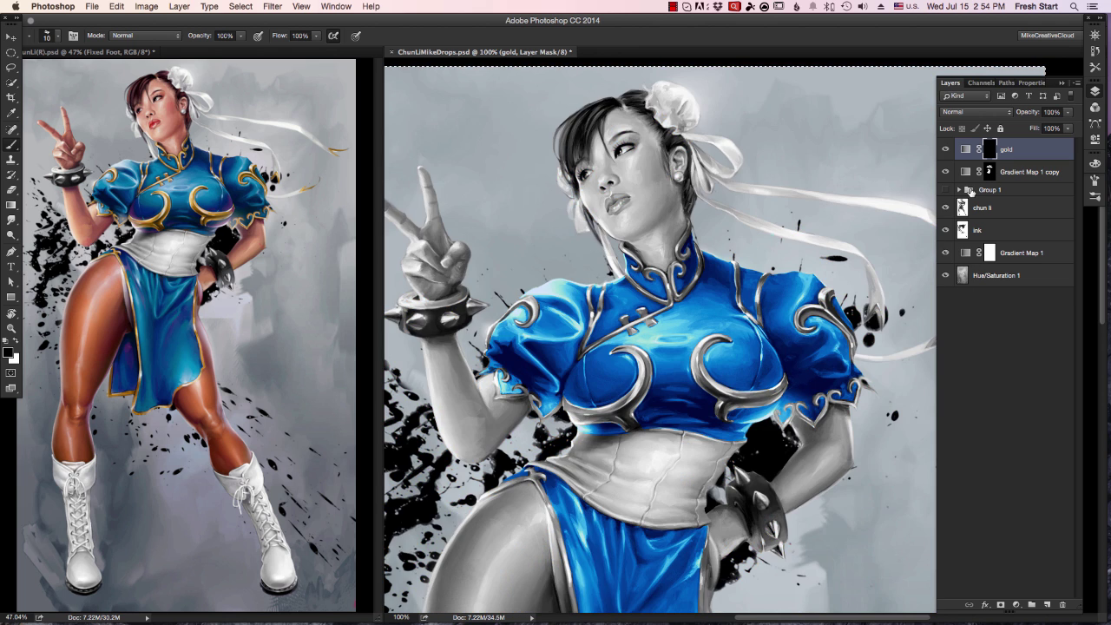
Step: Paint white in the gold layer's mask over one chest crescent within the dress selection, and hide the selection outline
key("super+equal")
key("x")
mouse_move(663, 369)
left_mouse_down()
mouse_move(641, 351)
mouse_move(666, 301)
mouse_move(712, 288)
mouse_move(678, 301)
mouse_move(649, 356)
mouse_move(653, 370)
mouse_move(697, 387)
mouse_move(708, 420)
mouse_move(693, 438)
mouse_move(710, 449)
mouse_move(713, 410)
mouse_move(705, 433)
mouse_move(716, 410)
mouse_move(744, 399)
mouse_move(731, 424)
mouse_move(786, 413)
mouse_move(826, 363)
left_mouse_up()
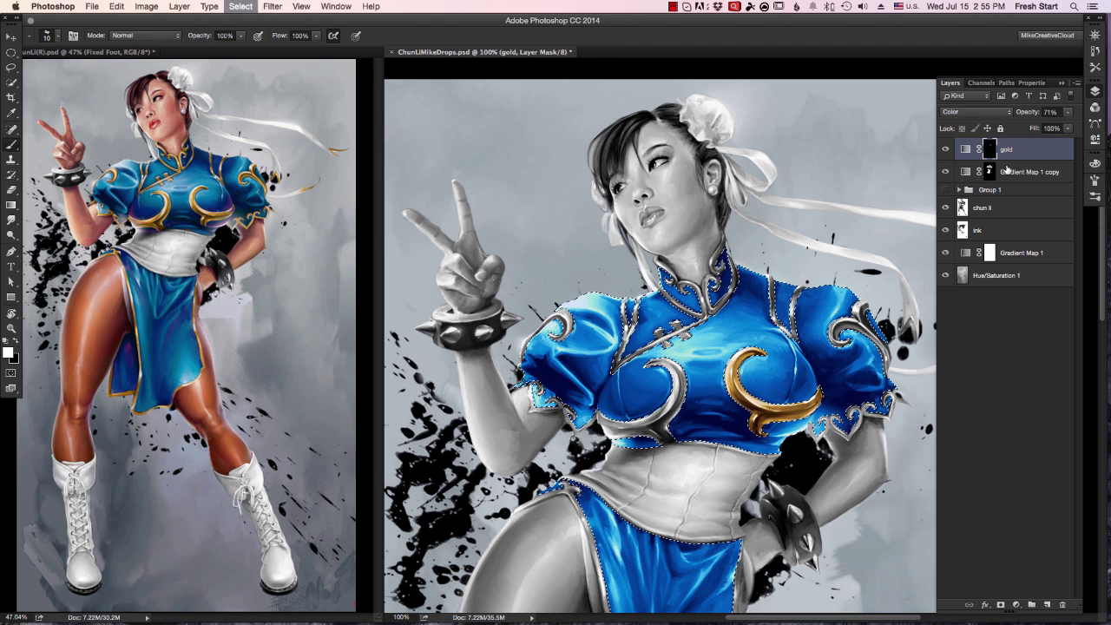
key("super+h")
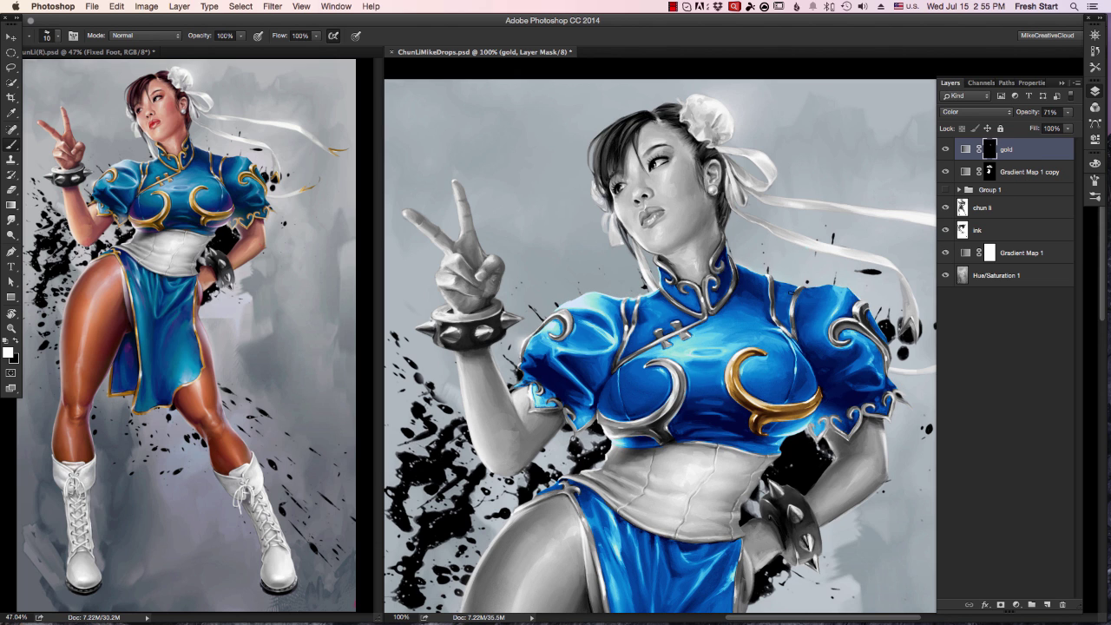
Step: Paint the gold mask white along the remaining chest, collar, sleeve and skirt trim, varying the brush size as needed
key("]")
key("]")
key("]")
mouse_move(678, 388)
left_mouse_down()
mouse_move(649, 436)
mouse_move(613, 411)
mouse_move(619, 422)
mouse_move(662, 344)
mouse_move(635, 302)
left_mouse_up()
mouse_move(697, 322)
left_mouse_down()
mouse_move(673, 292)
mouse_move(711, 301)
left_mouse_up()
key("[")
key("[")
key("[")
key("[")
key("[")
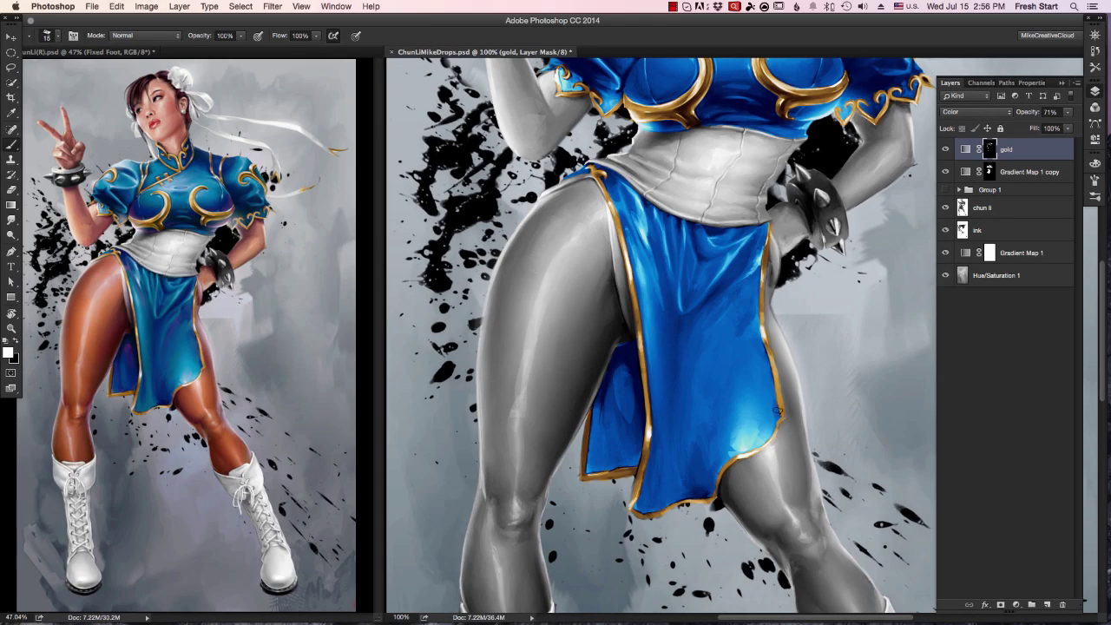
key("super+minus")
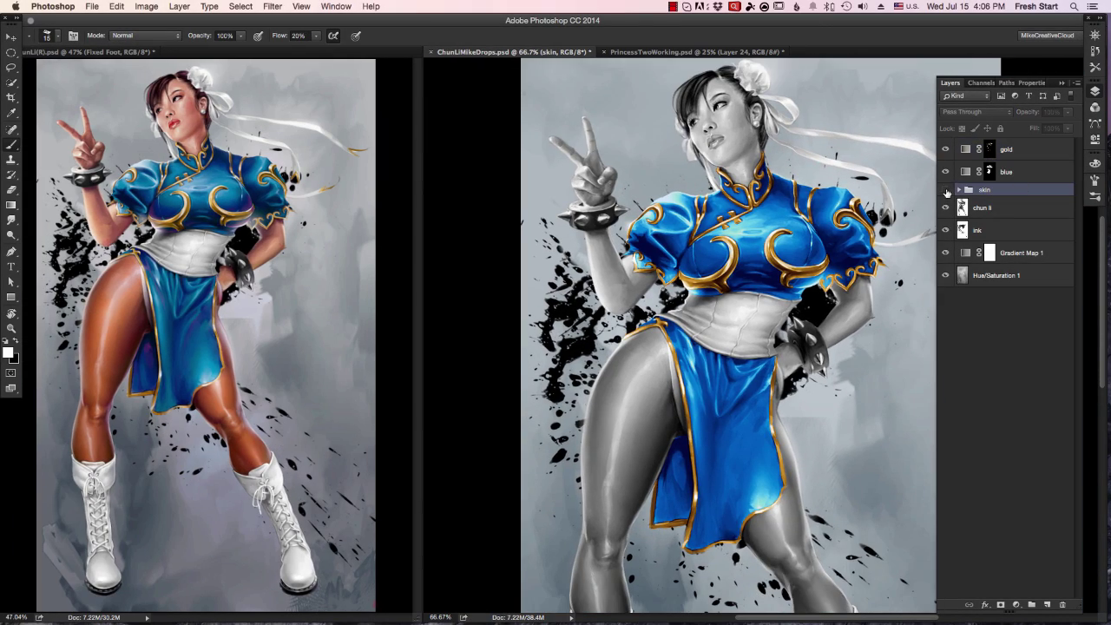
Step: Show the skin group, switch to the full-screen view around the face, and reduce the group's opacity to 92%
left_click(946, 191)
left_click(743, 157, "super")
left_click(733, 149, "super")
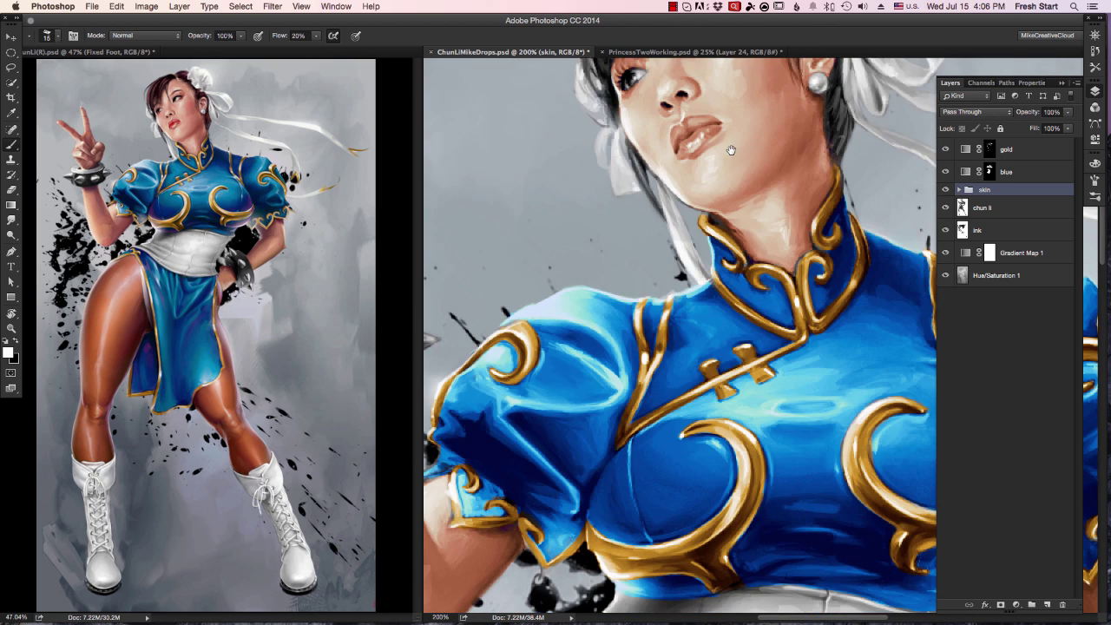
key("f")
key("f")
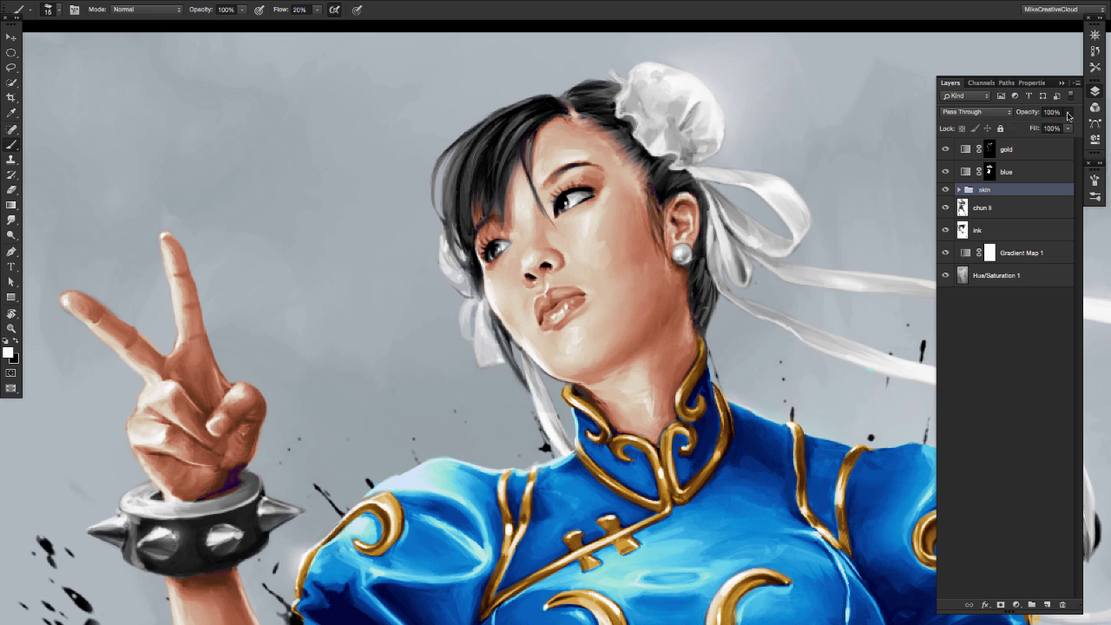
left_click_drag(1067, 115, 1065, 127)
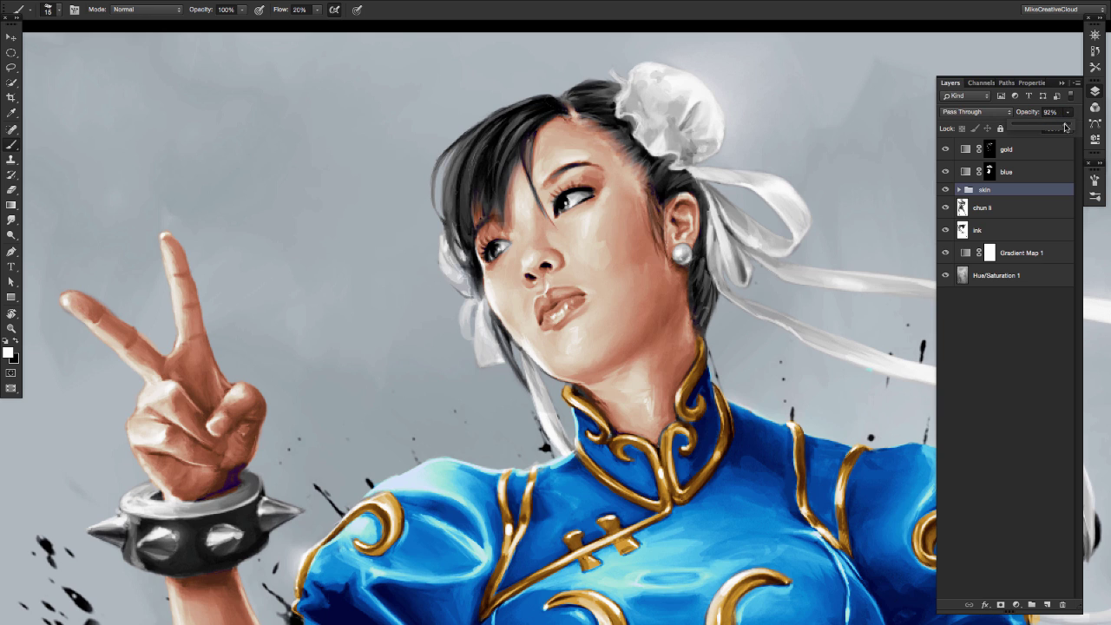
Step: Add a Hue/Saturation adjustment above the skin group with Hue -11 and invert its mask
left_click(1016, 604)
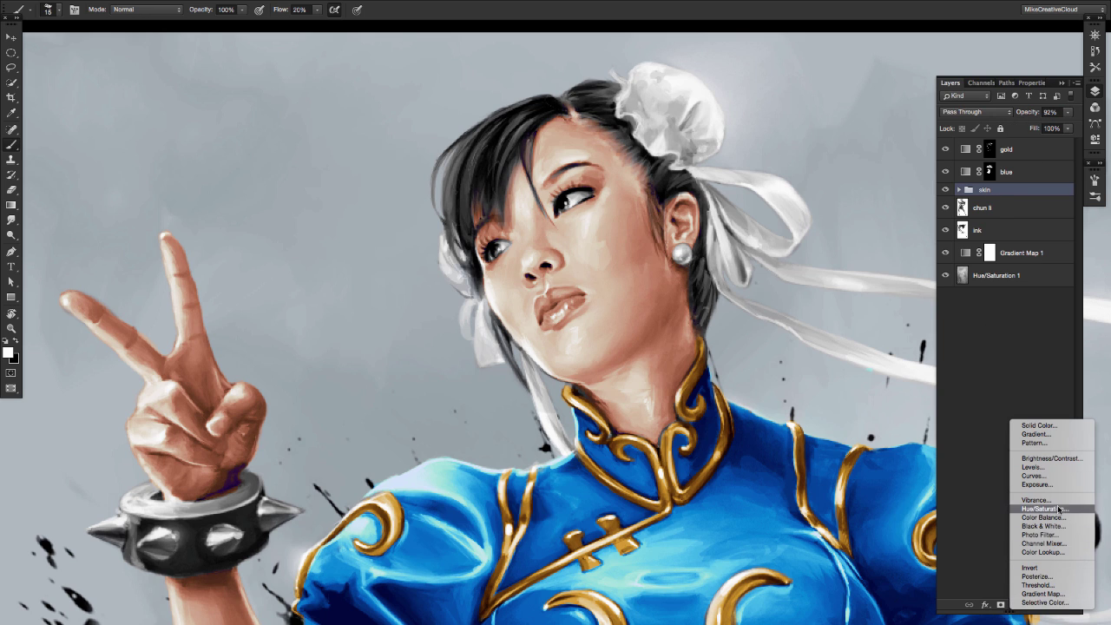
left_click(1041, 509)
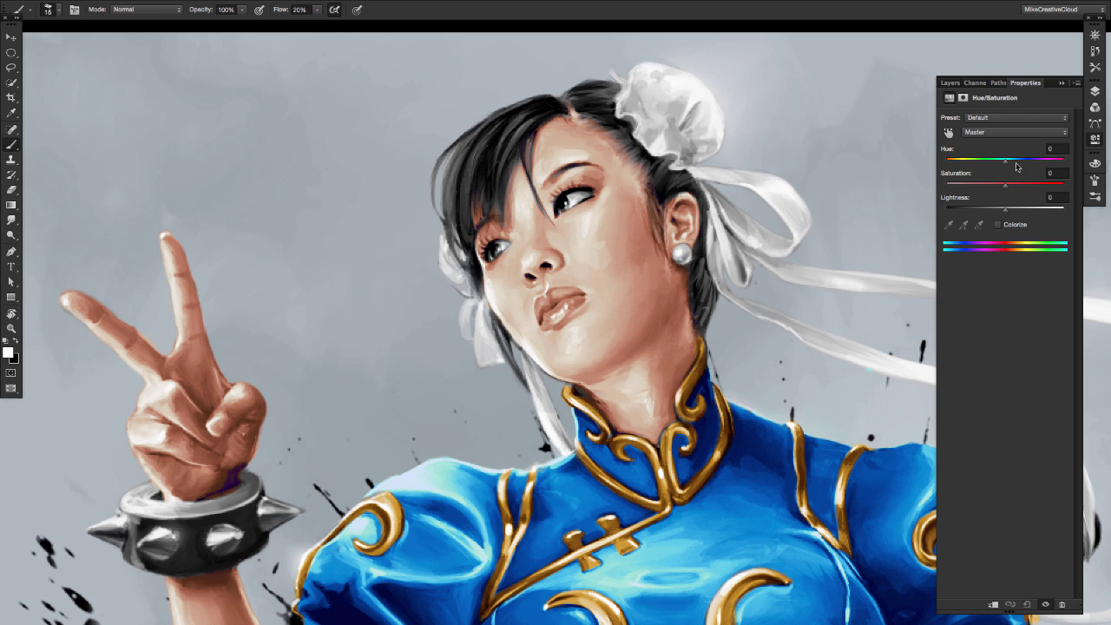
mouse_move(1005, 165)
left_mouse_down()
mouse_move(1034, 151)
mouse_move(999, 162)
left_mouse_up()
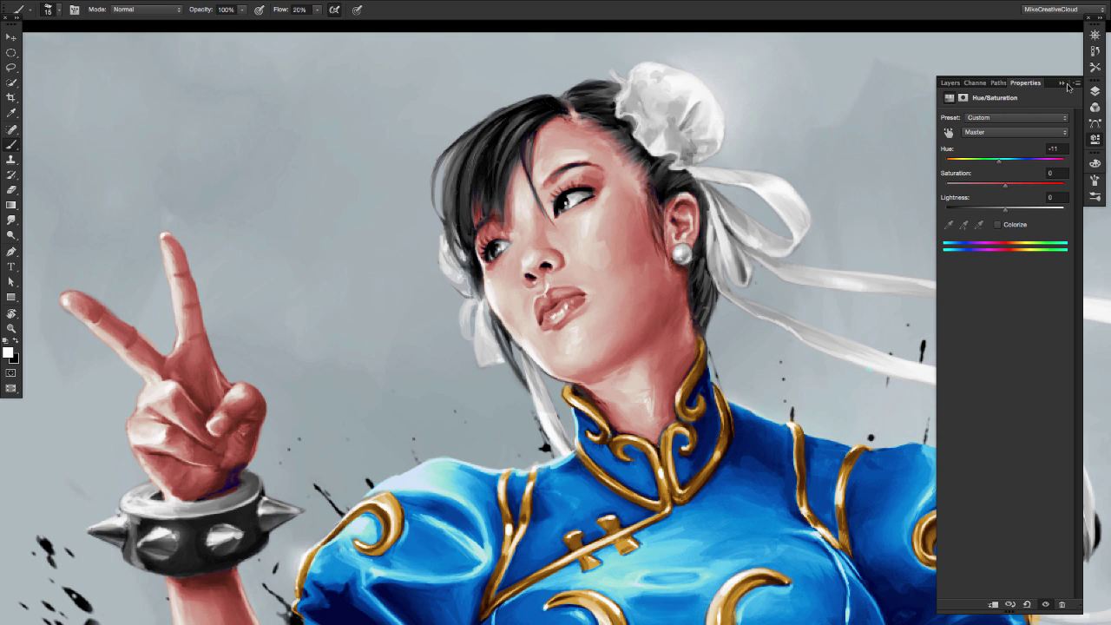
left_click(950, 83)
key("ctrl+i")
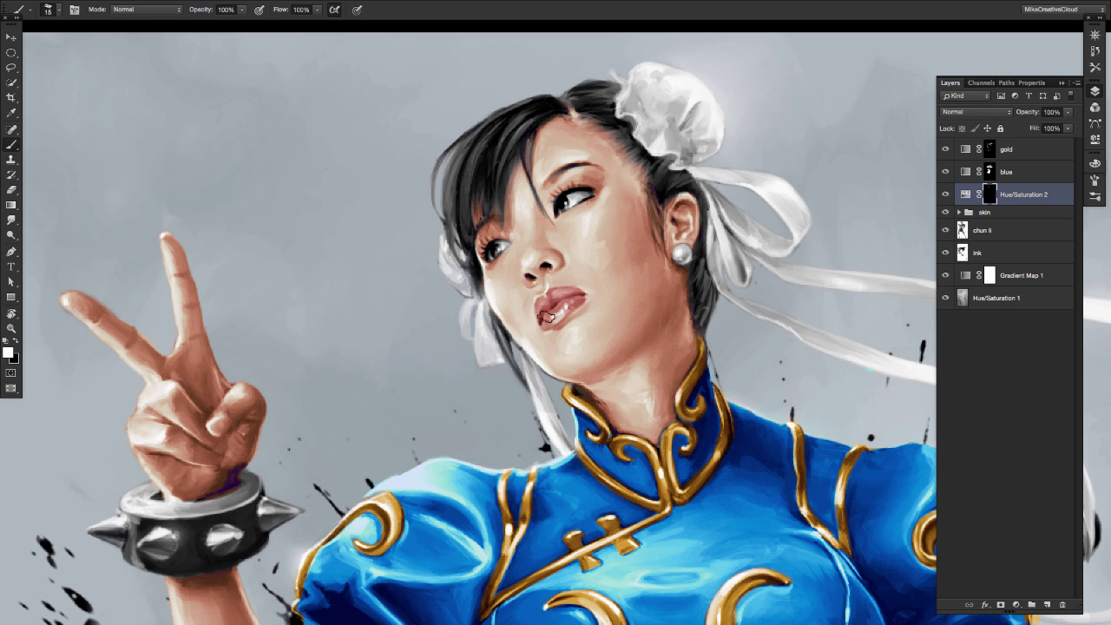
Step: Paint blush on the cheek in the Hue/Saturation 2 mask using MikeDetailAirbrush at 50 px and 30% flow
left_click(1095, 197)
left_click(944, 124)
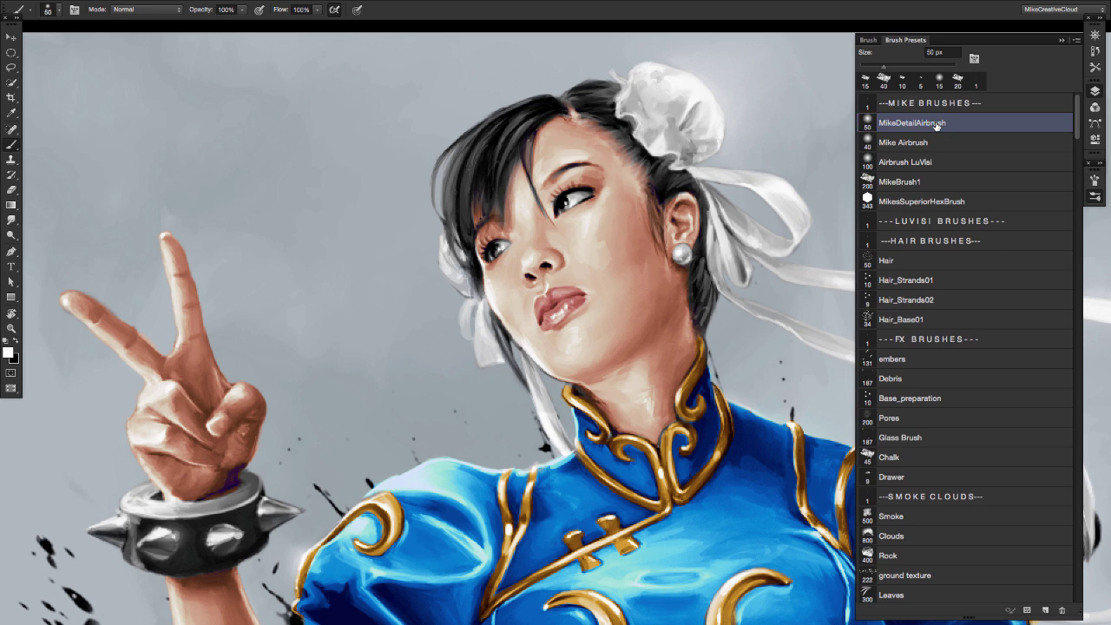
left_click(1095, 91)
key("3")
mouse_move(646, 250)
left_mouse_down()
mouse_move(649, 209)
mouse_move(636, 237)
left_mouse_up()
scroll(781, 382, "down", 3)
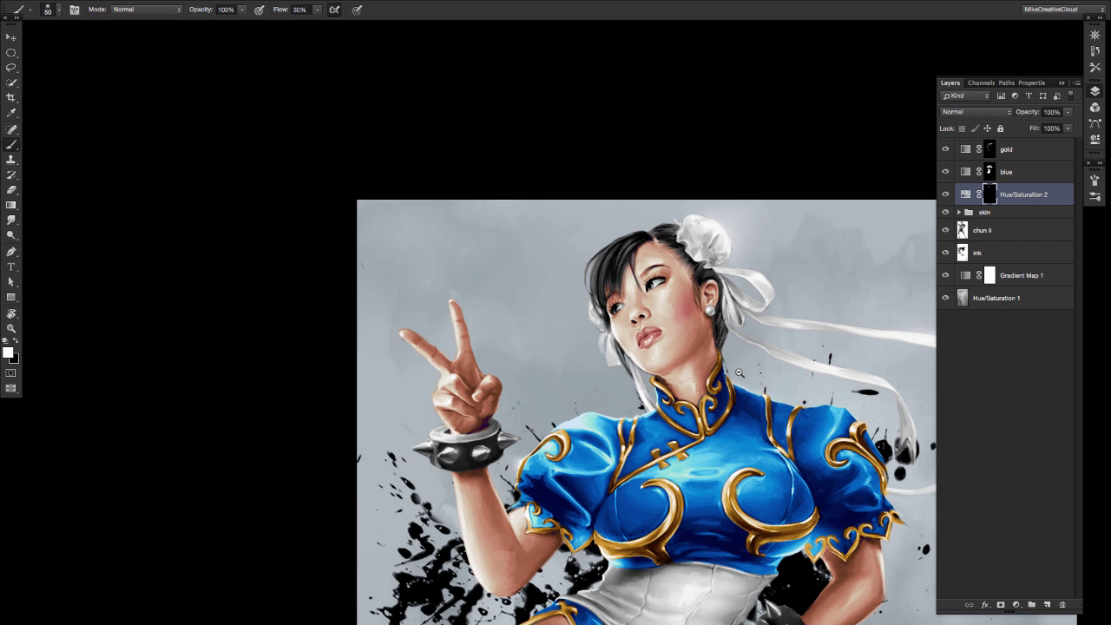
scroll(798, 348, "down", 2)
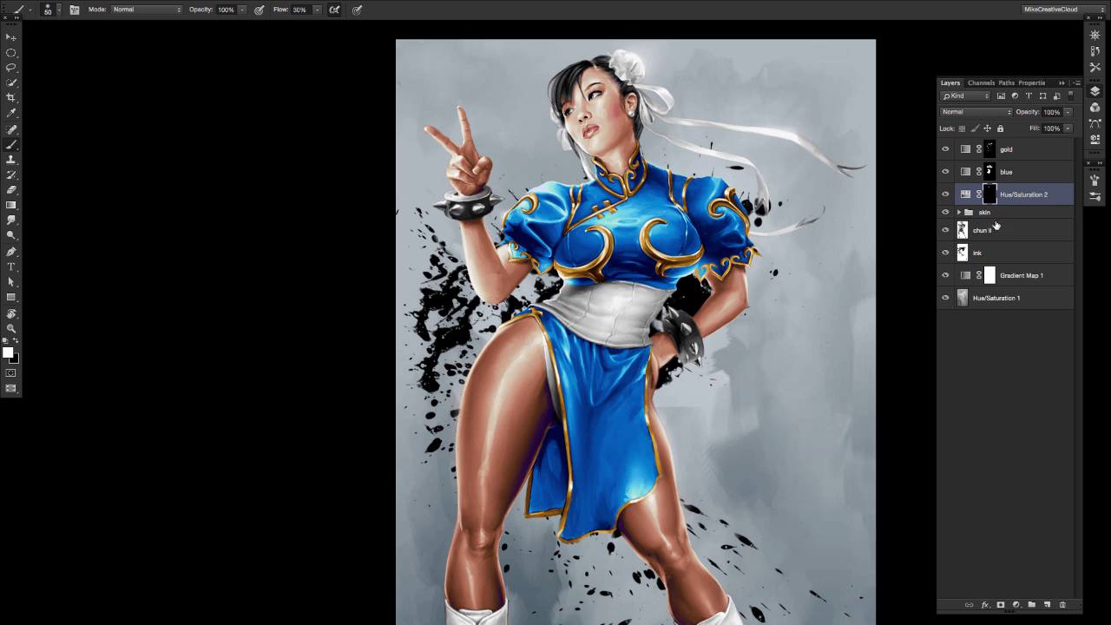
Step: Add another Hue/Saturation adjustment above Hue/Saturation 2 with Hue -6 and Saturation +3, and invert its mask
double_click(964, 196)
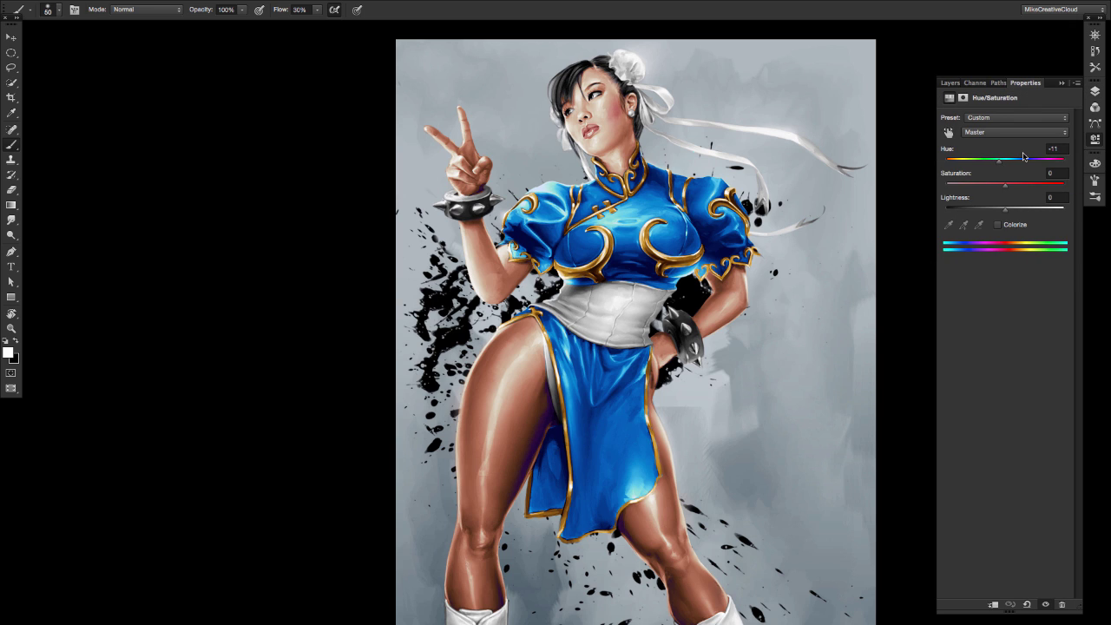
left_click(950, 83)
left_click(1018, 605)
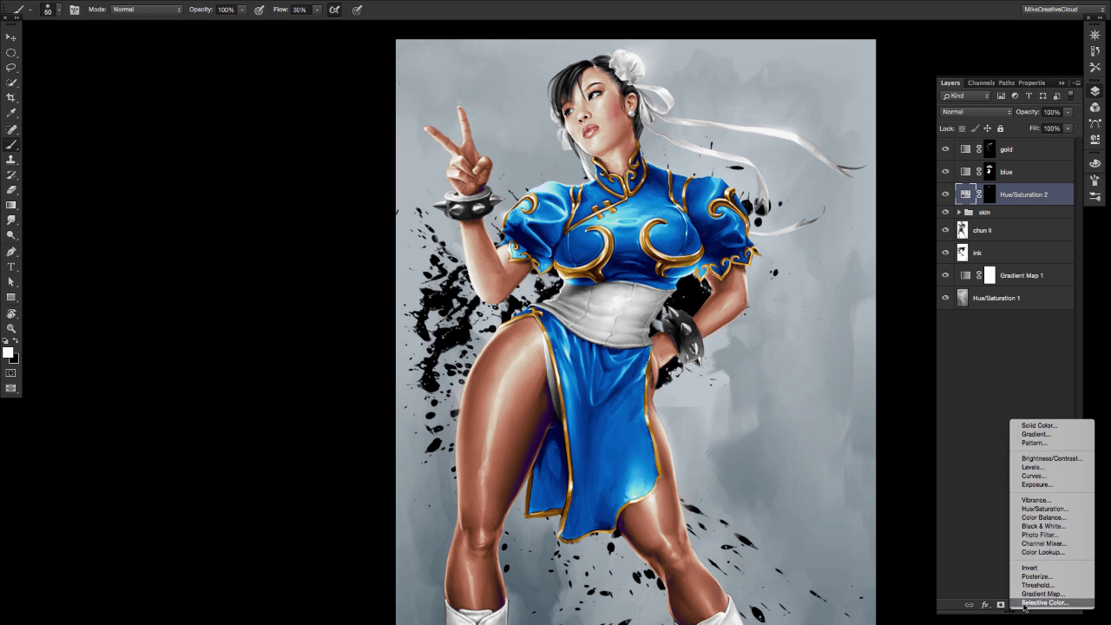
left_click(1052, 510)
left_click_drag(1005, 162, 1008, 186)
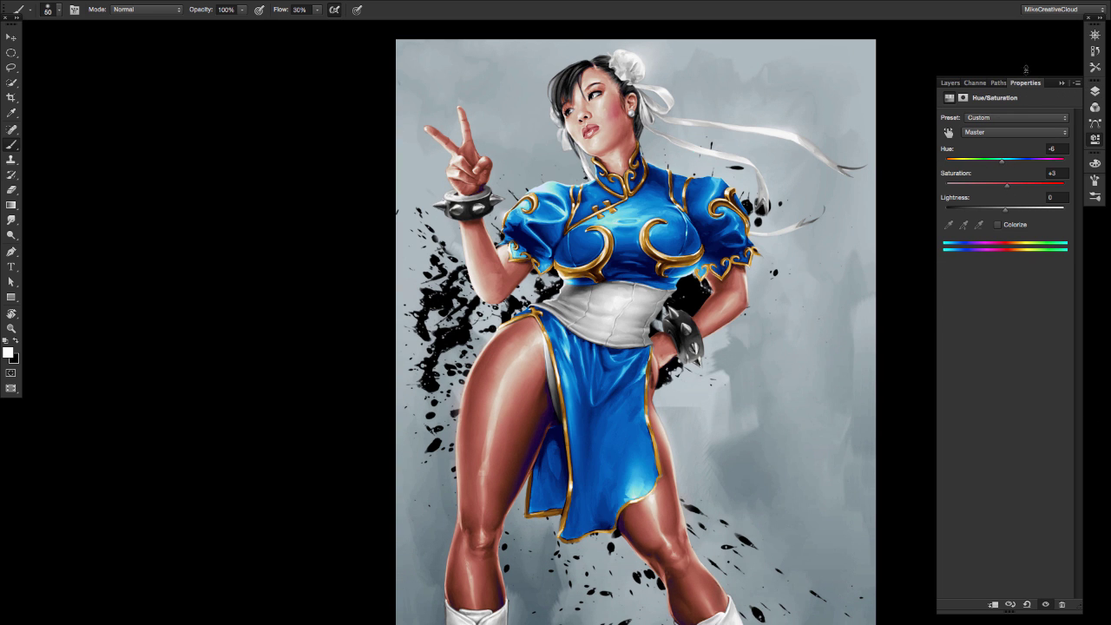
left_click(950, 82)
key("super+i")
Step: Lasso both legs between the skirt and the boots and trim the selection to the figure's outline in Quick Mask
key("l")
left_click_drag(680, 410, 671, 331)
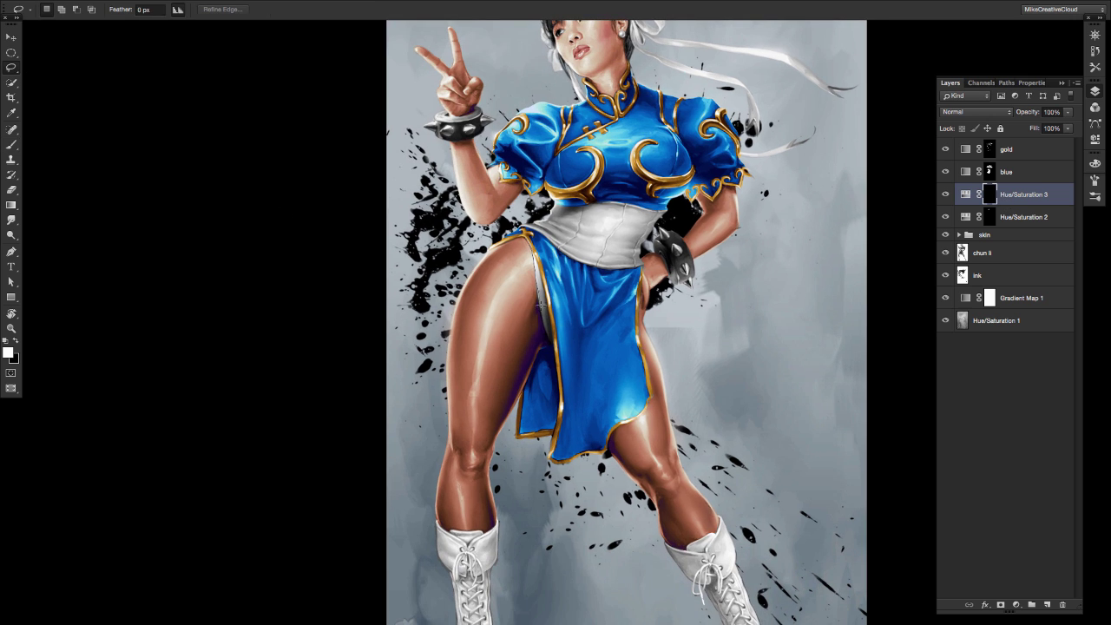
mouse_move(540, 304)
left_mouse_down()
mouse_move(494, 442)
mouse_move(494, 526)
mouse_move(519, 408)
left_mouse_up()
mouse_move(645, 271)
left_mouse_down()
mouse_move(719, 528)
mouse_move(686, 542)
mouse_move(647, 500)
mouse_move(645, 273)
left_mouse_up()
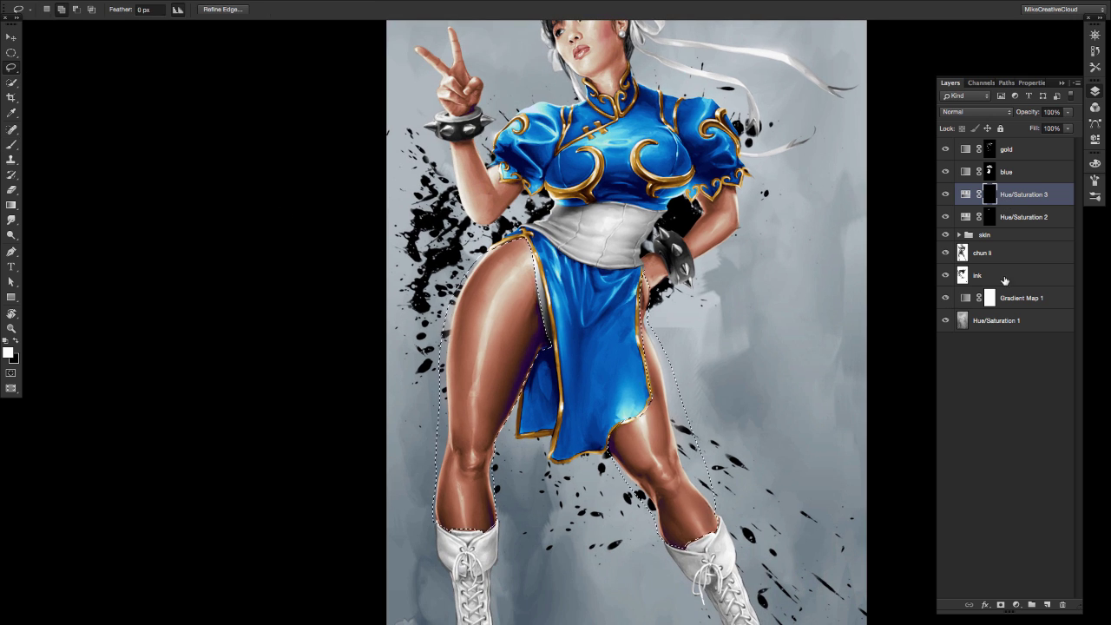
key("q")
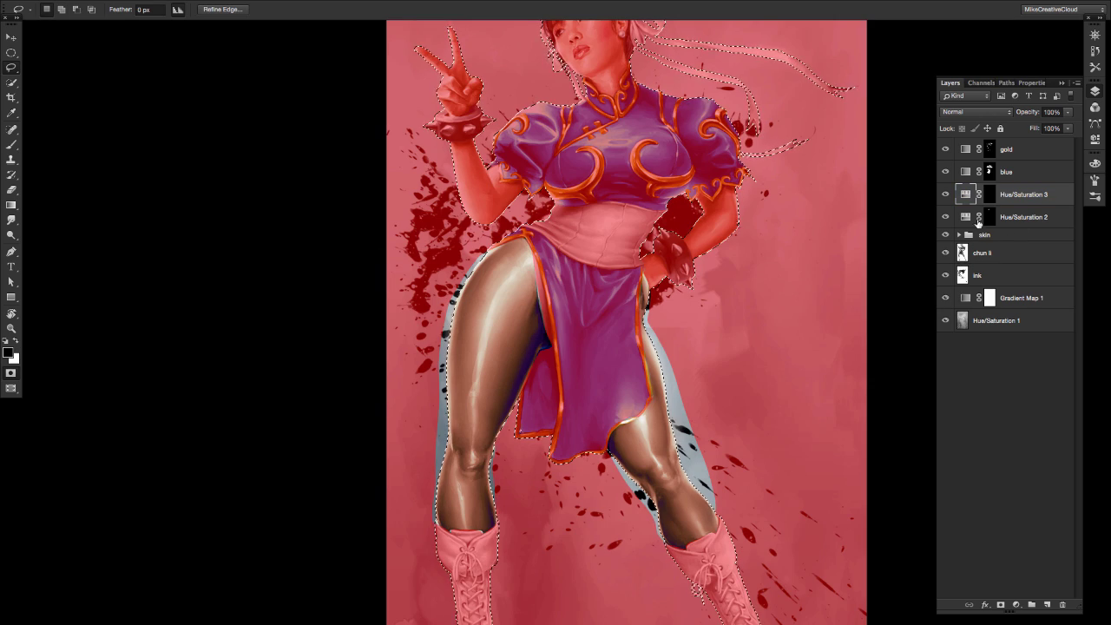
key("q")
Step: Fill the leg selection with white in the Hue/Saturation 3 mask and deselect
left_click(990, 195)
key("alt+BackSpace")
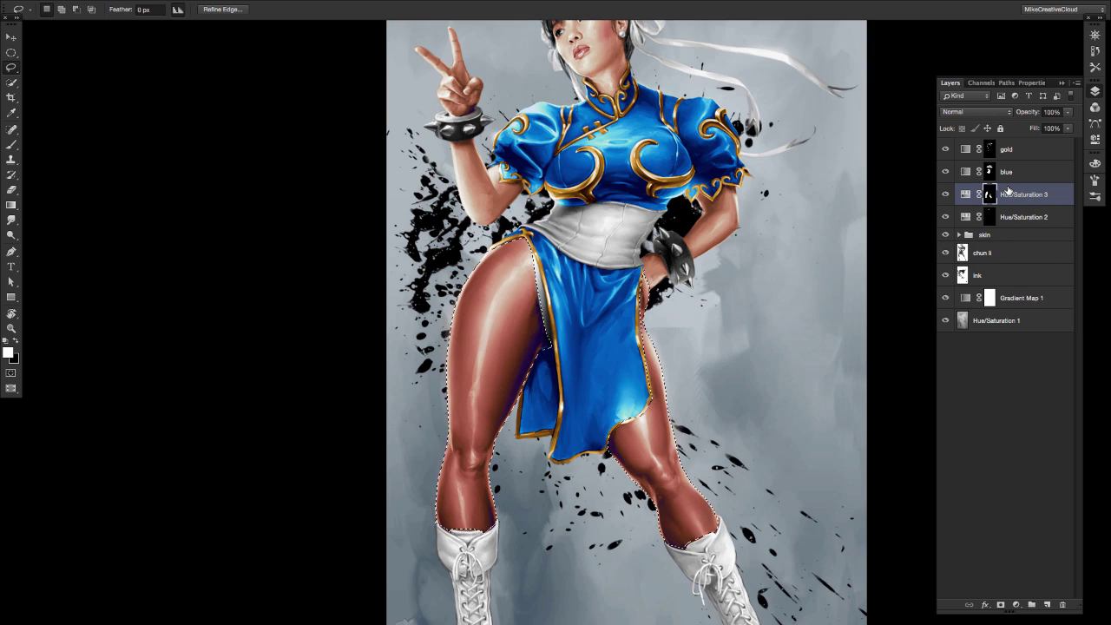
key("super+d")
left_click_drag(836, 337, 806, 404)
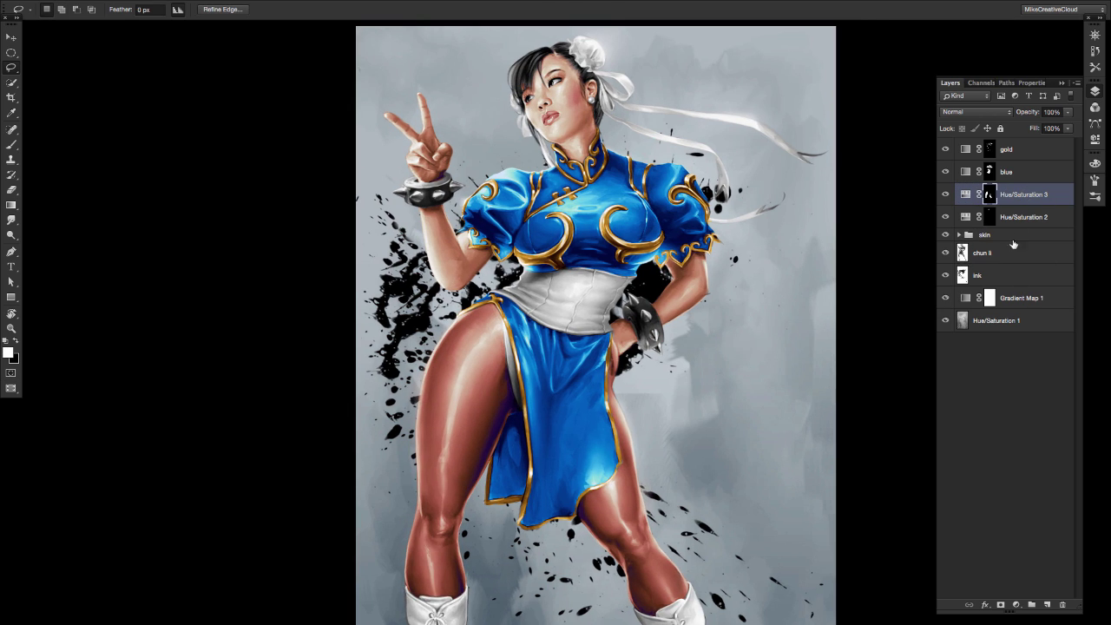
Step: Try other blend modes on the Hue/Saturation 3 layer and lower its opacity to soften the stocking colour
left_click(977, 111)
left_click(955, 249)
left_click_drag(1067, 112, 1035, 127)
left_click(991, 113)
left_click(995, 123)
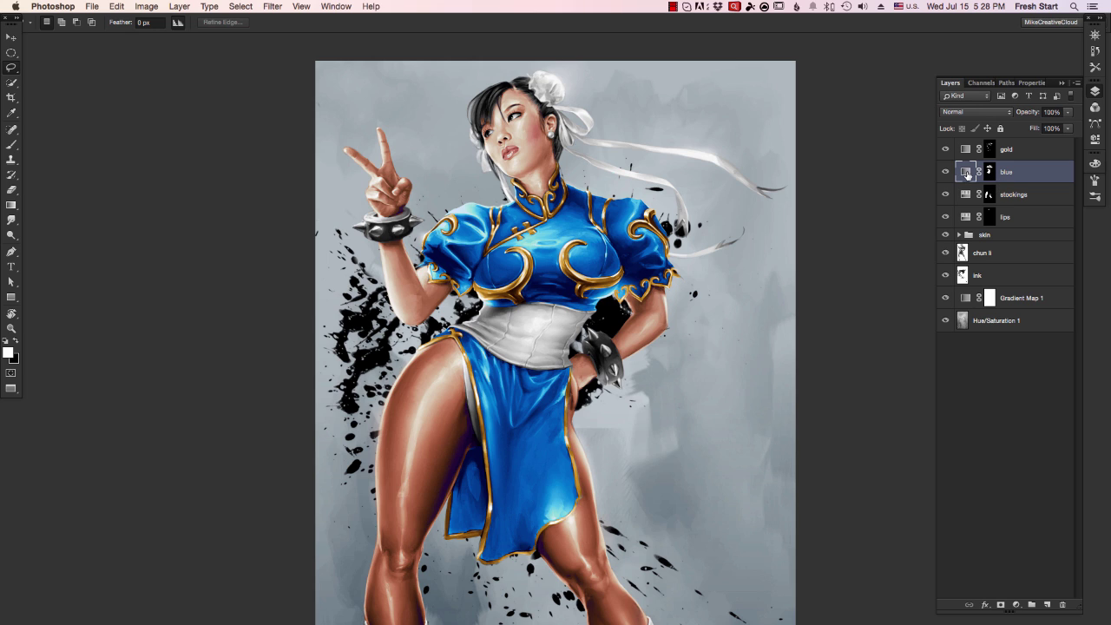
Step: Edit the blue layer's gradient, trying the Cobalt-Iron 3, dress red and RedDress presets before choosing Green Dress
double_click(967, 173)
left_click(1004, 122)
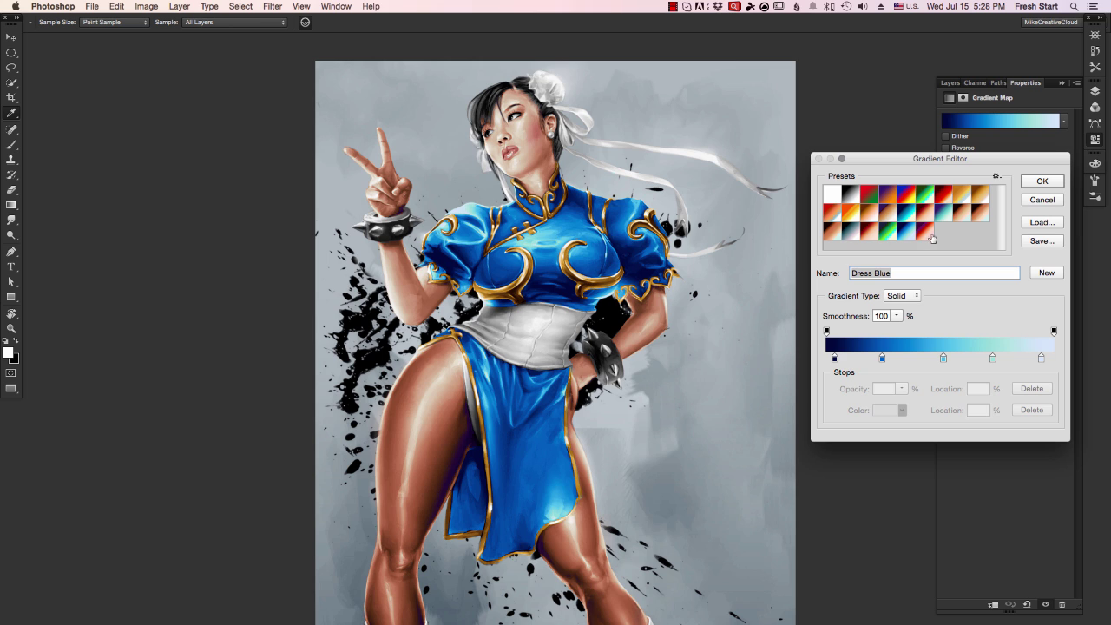
left_click(854, 232)
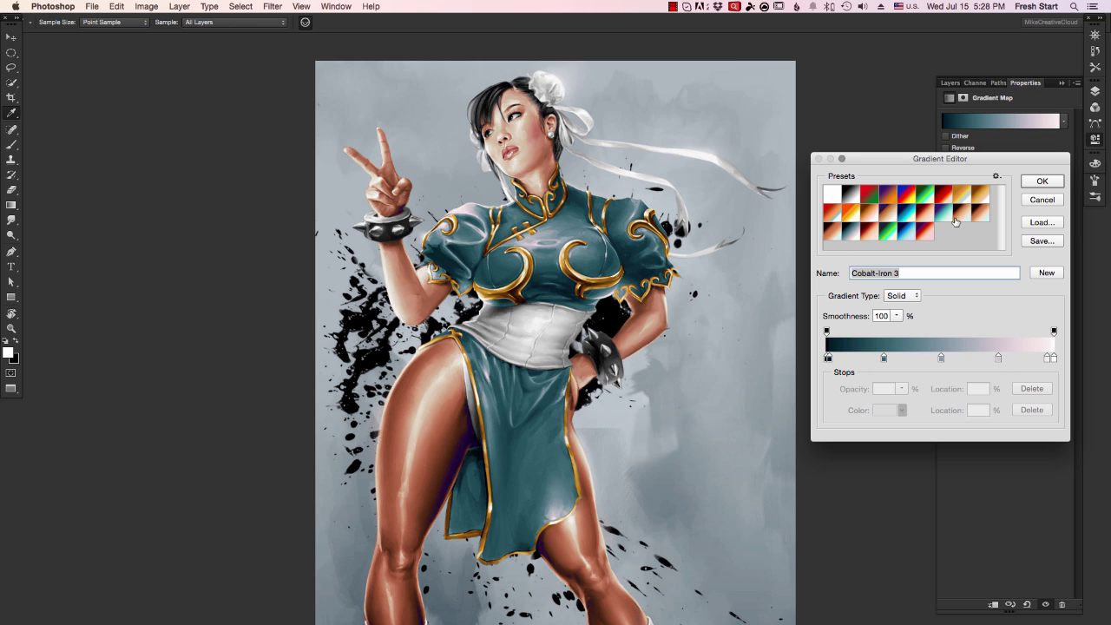
left_click(926, 237)
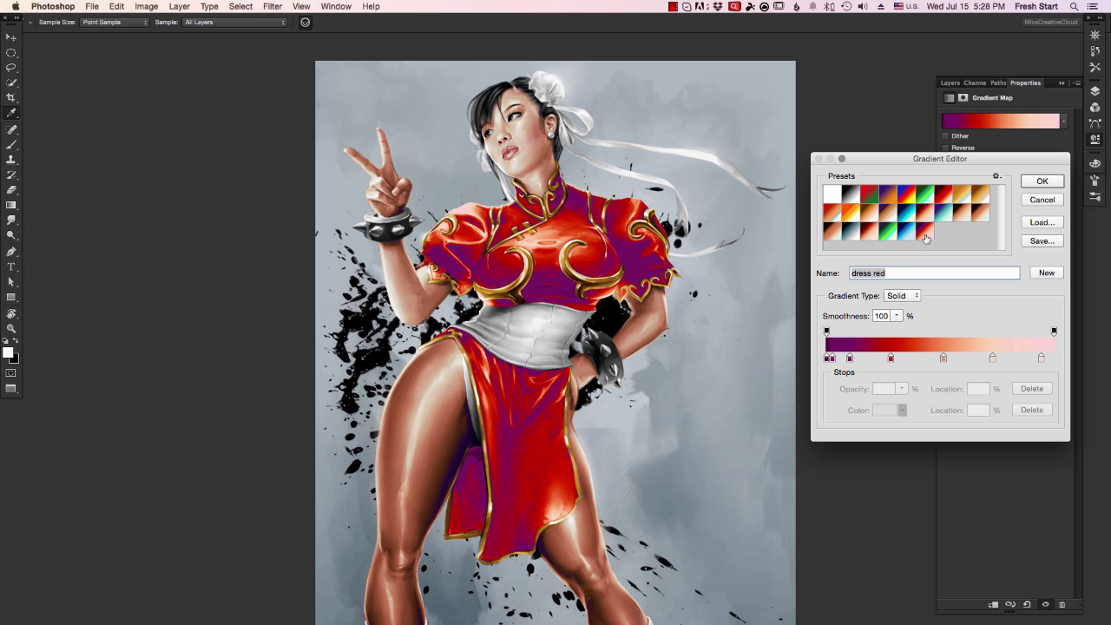
left_click(926, 219)
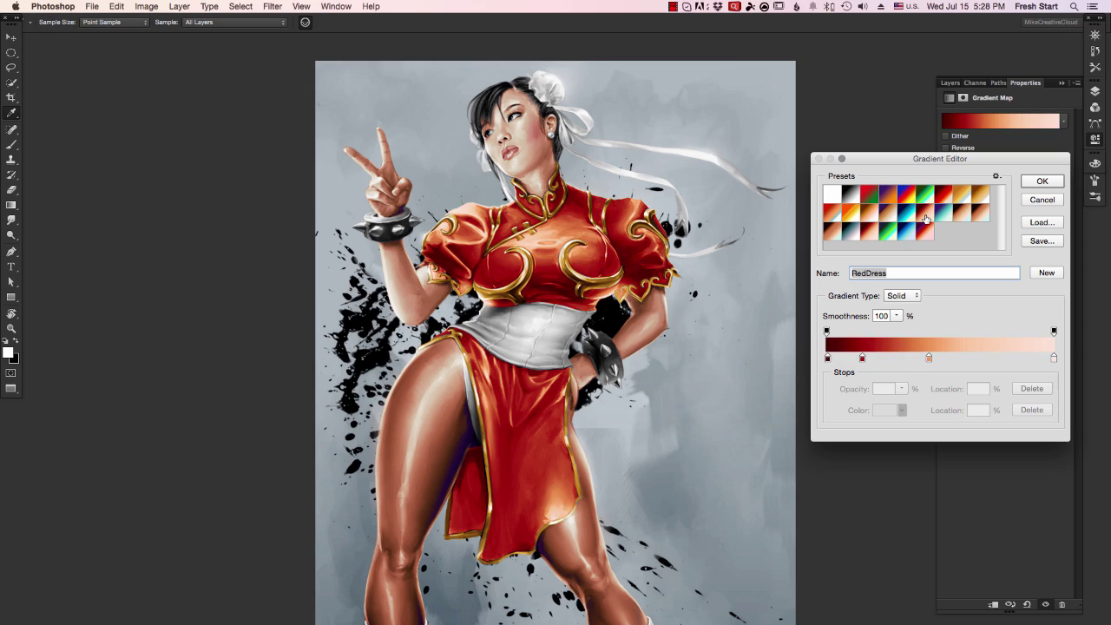
left_click(890, 237)
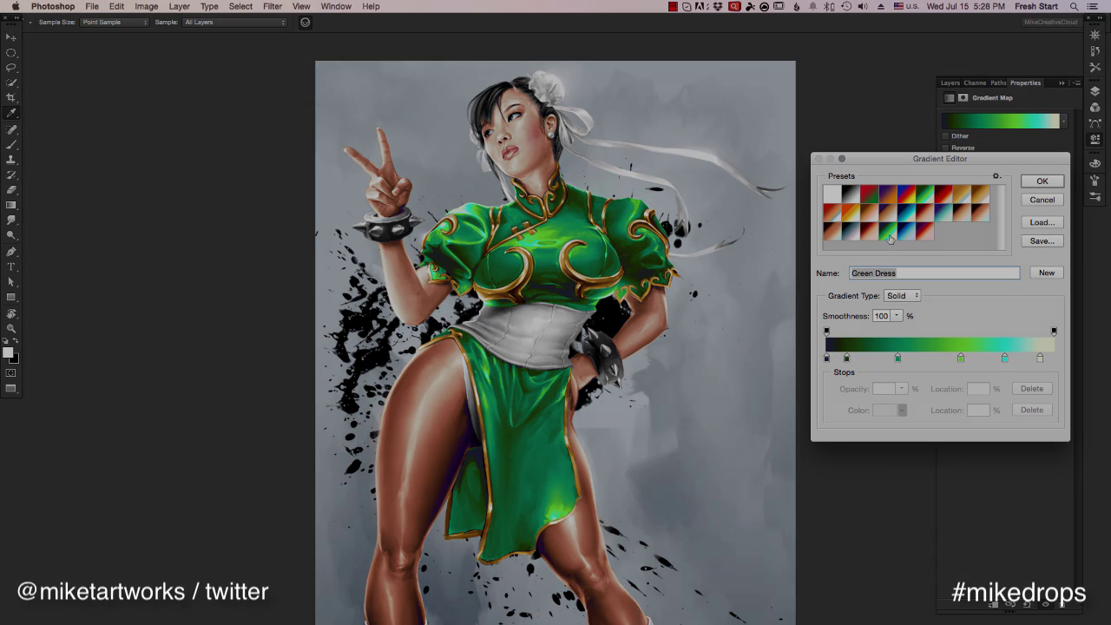